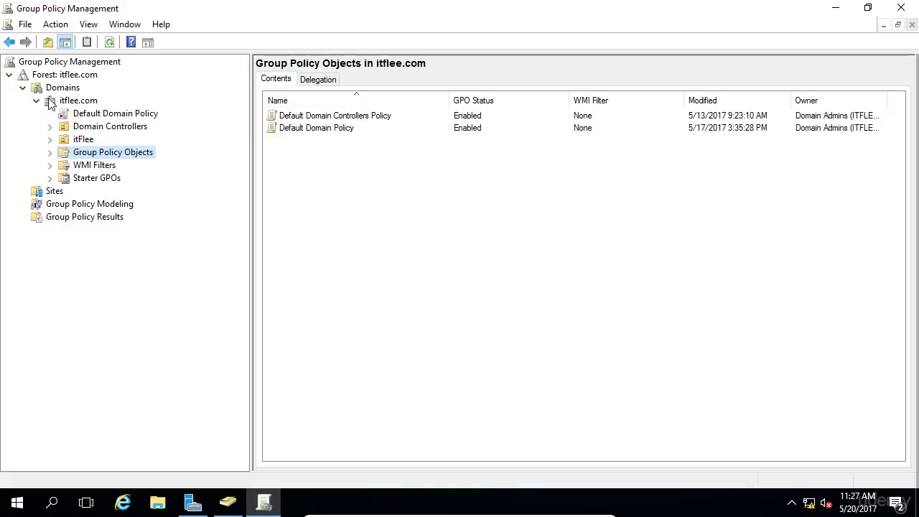
# - Under itflee.com, expand Domain Controllers, Group Policy Objects and the itFlee OU to show Administrators and Domain Users
pyautogui.click(80, 103)
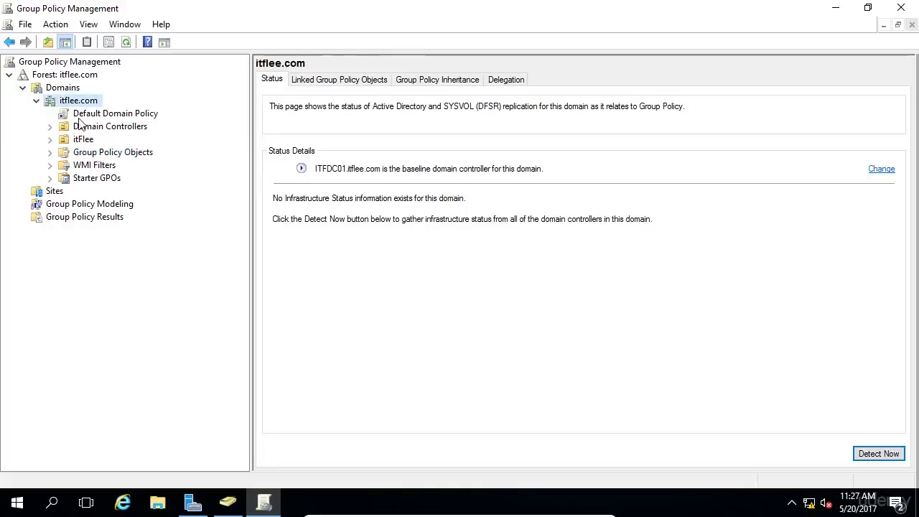
pyautogui.click(49, 127)
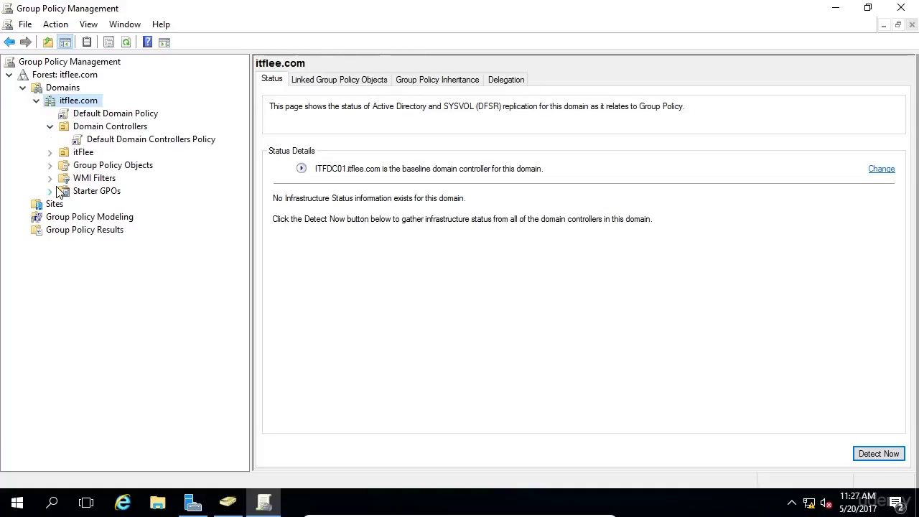
pyautogui.click(50, 165)
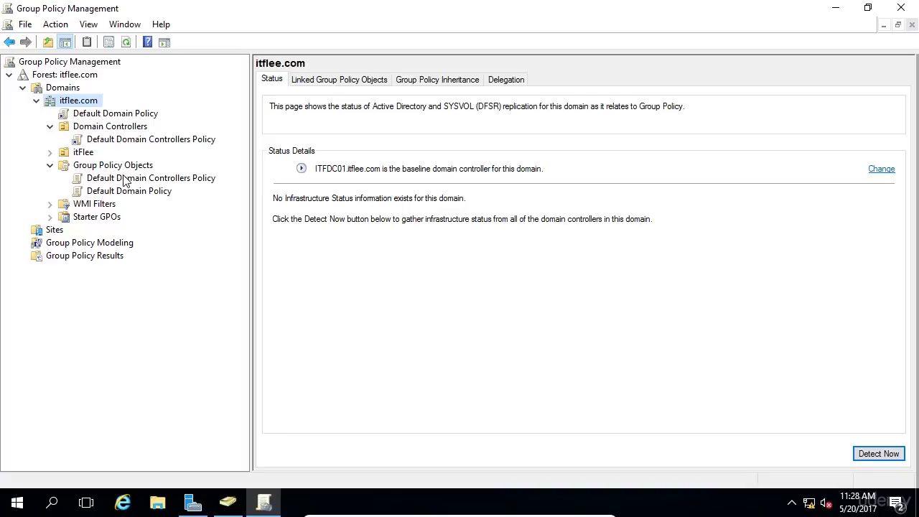
pyautogui.click(51, 153)
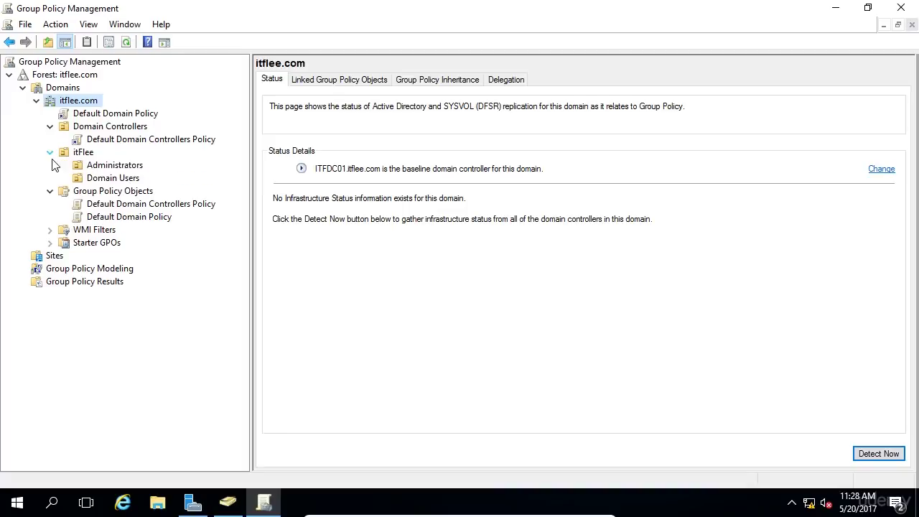
# - Link Default Domain Controllers Policy to the itFlee OU, then select the Group Policy Objects node
pyautogui.rightClick(92, 158)
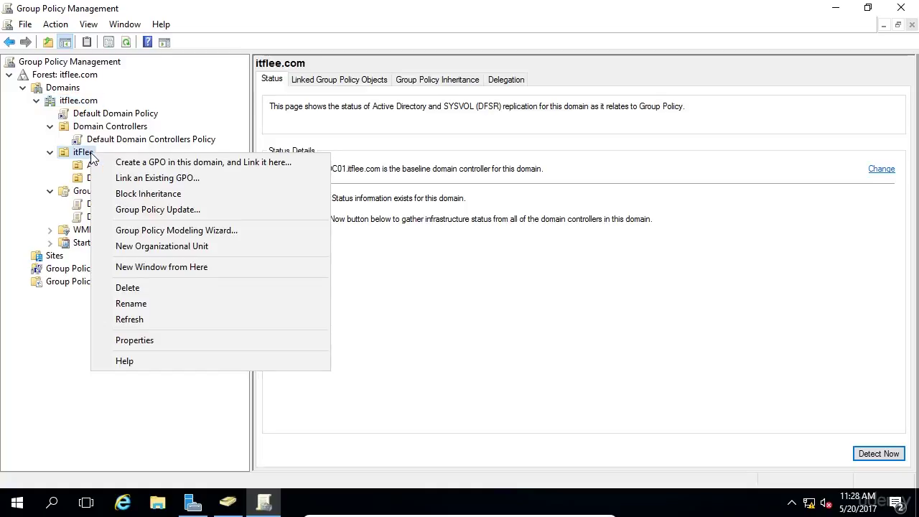
pyautogui.click(137, 180)
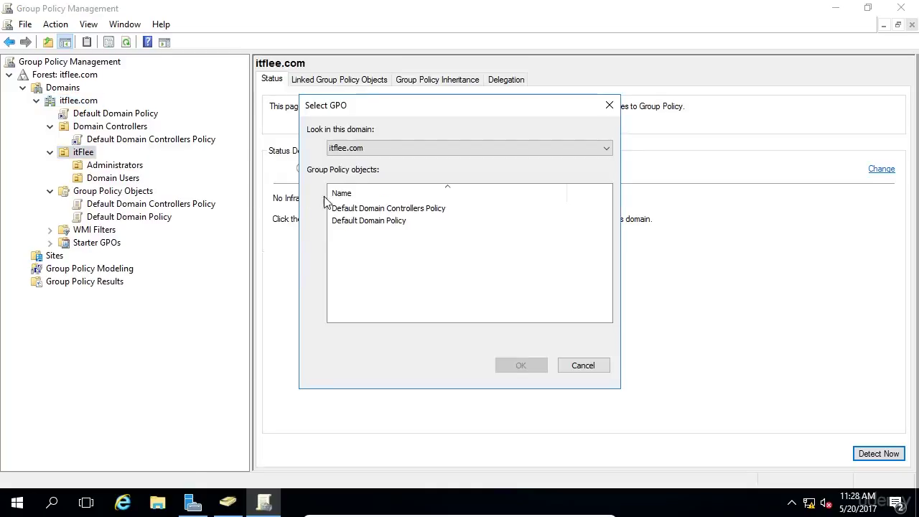
pyautogui.click(400, 209)
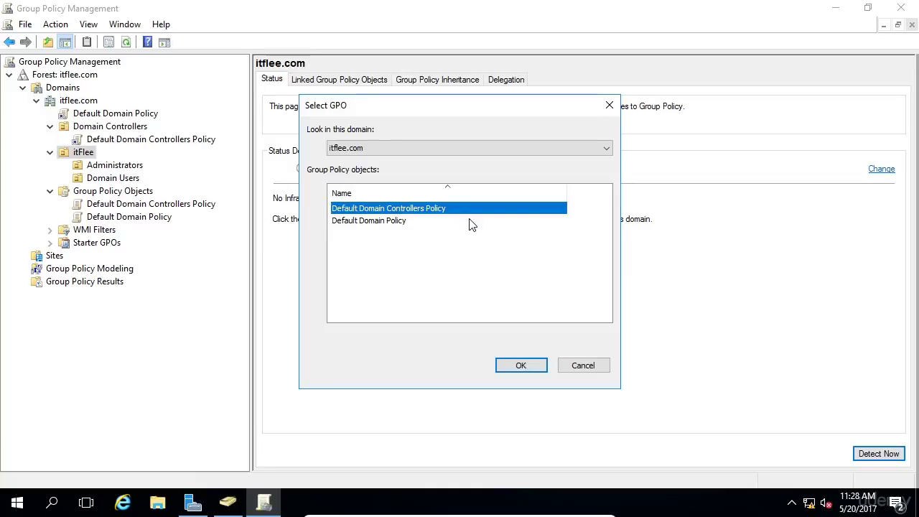
pyautogui.click(521, 365)
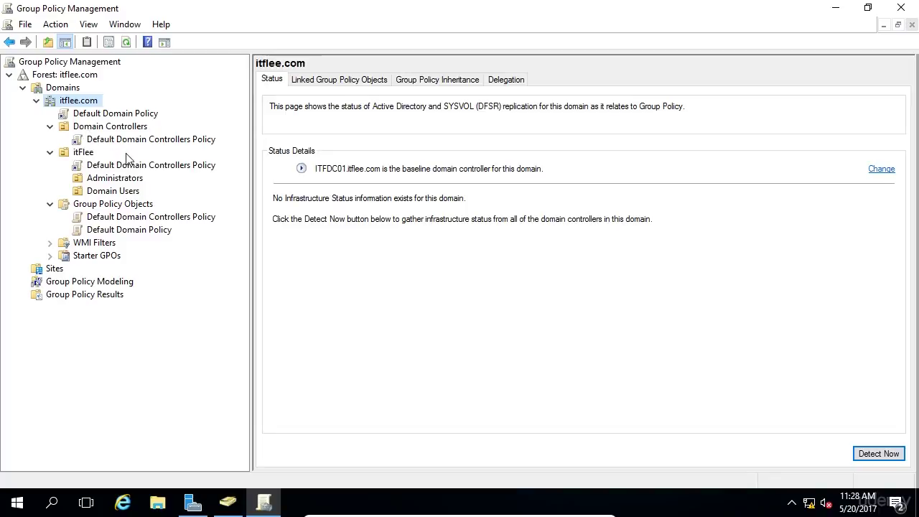
pyautogui.click(89, 205)
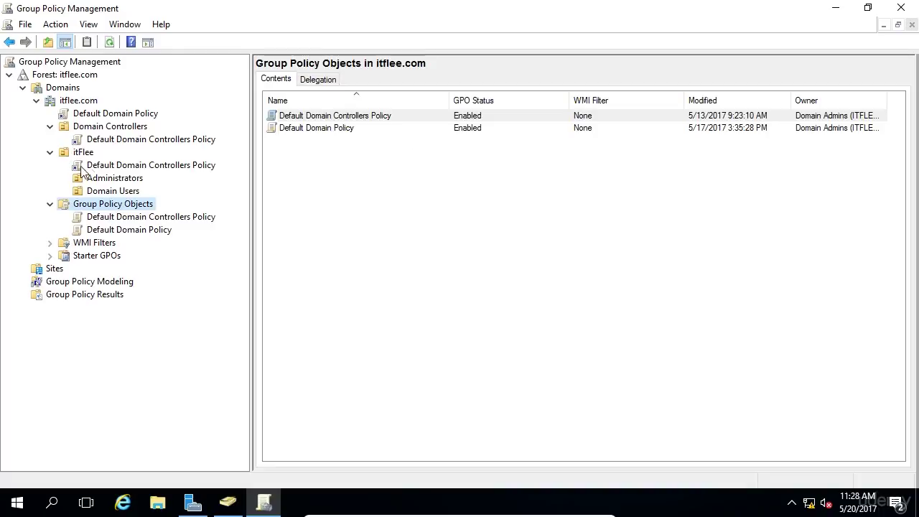
# - Delete the Default Domain Controllers Policy link under itFlee, keeping the GPO itself
pyautogui.rightClick(122, 166)
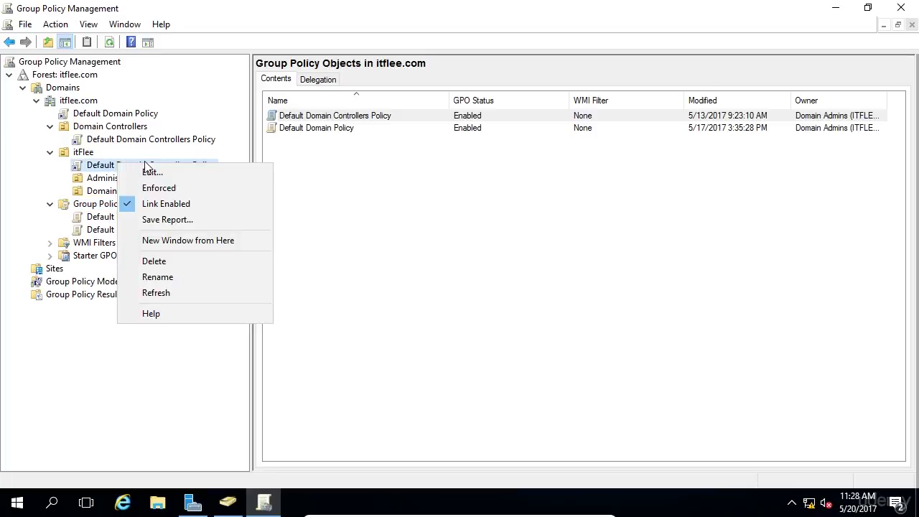
pyautogui.click(168, 262)
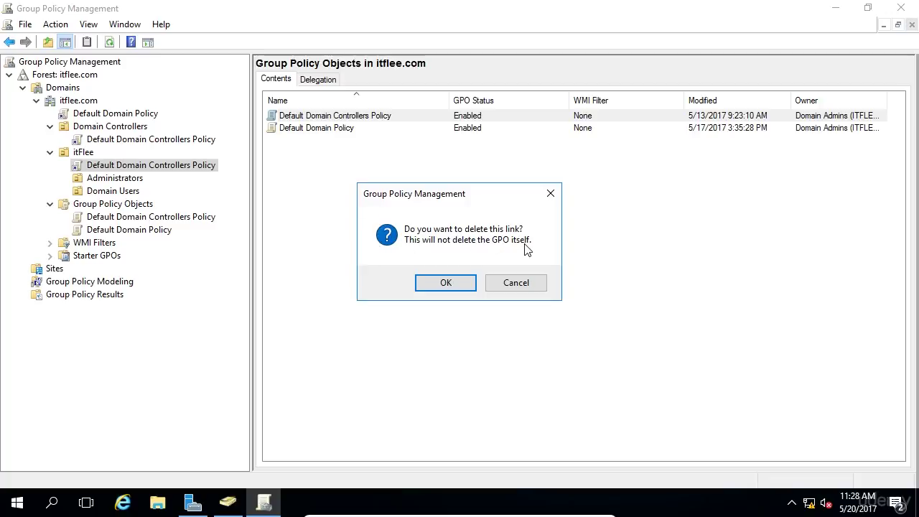
pyautogui.click(445, 283)
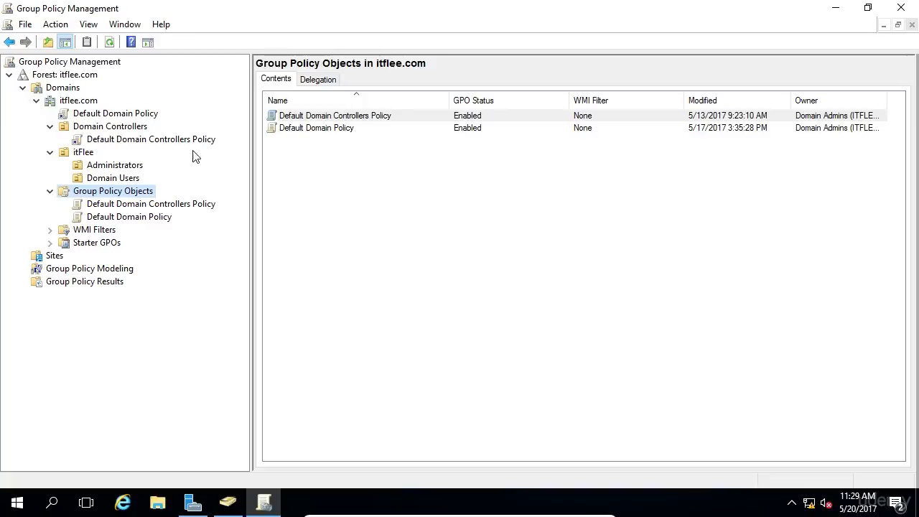
# - Collapse the tree, then create 'Test GPO' linked to itflee.com with starter GPO (none)
pyautogui.click(49, 192)
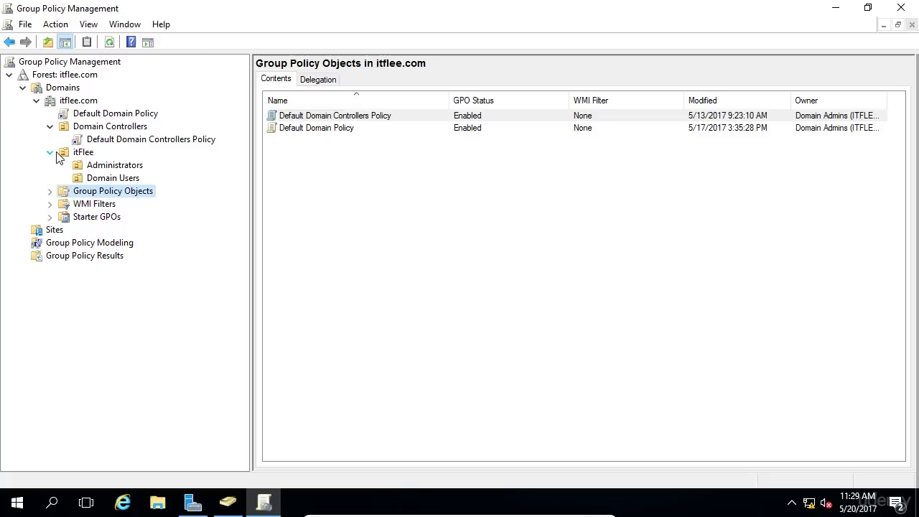
pyautogui.click(50, 152)
pyautogui.click(49, 127)
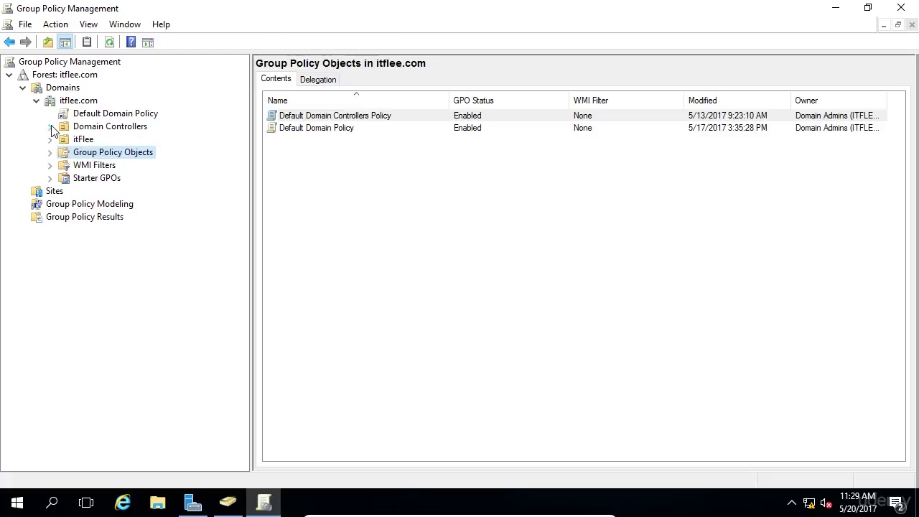
pyautogui.rightClick(95, 105)
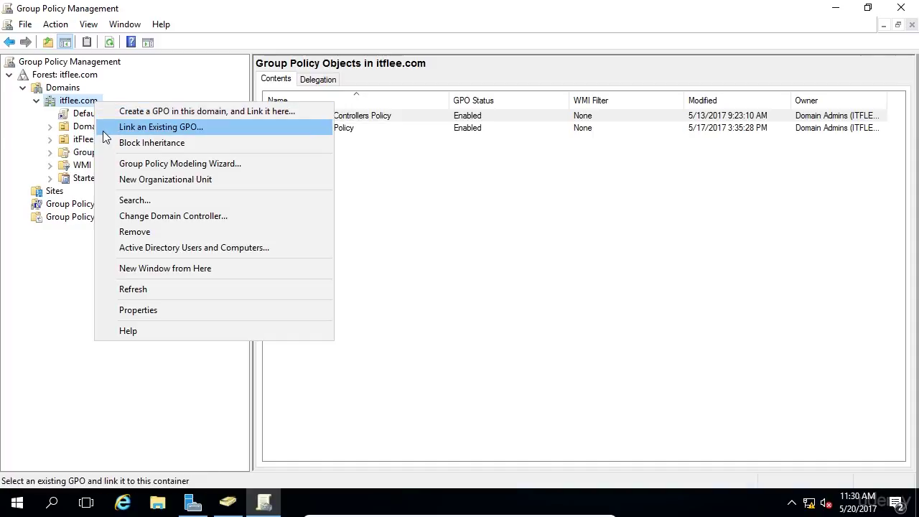
pyautogui.click(263, 111)
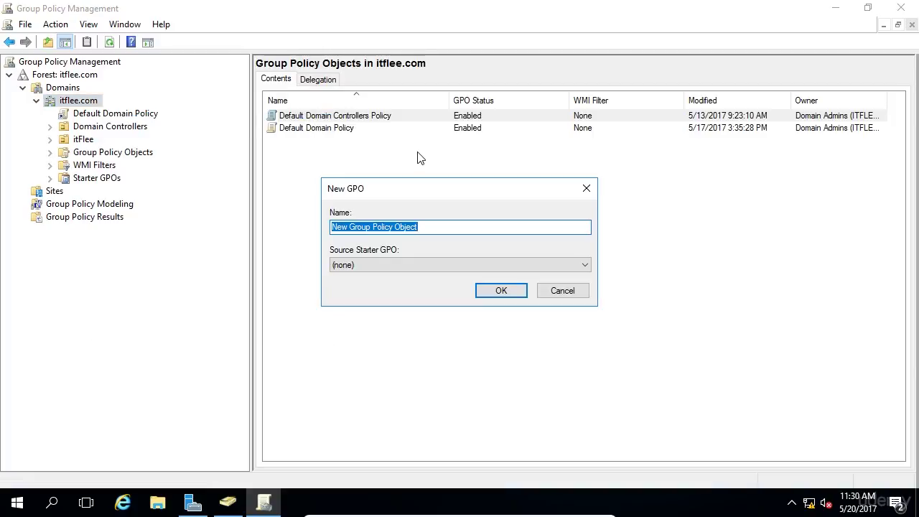
pyautogui.write('Test GPO')
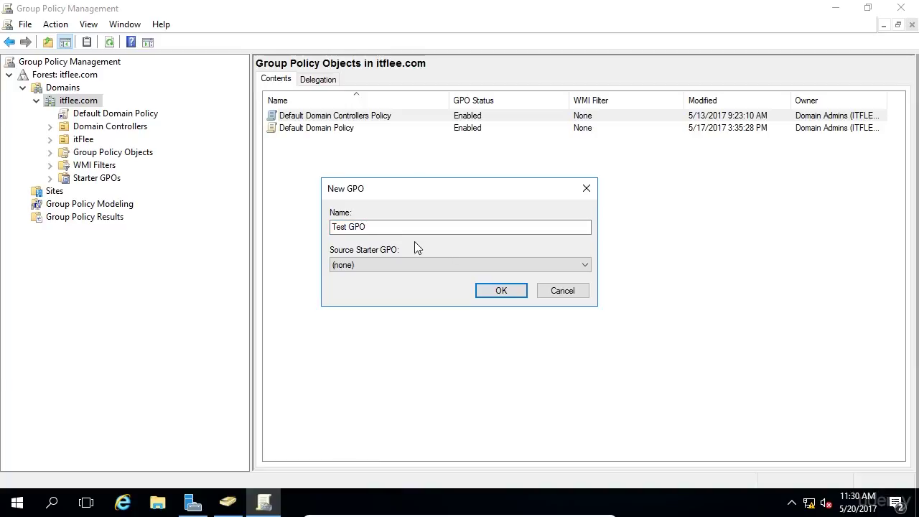
pyautogui.click(351, 266)
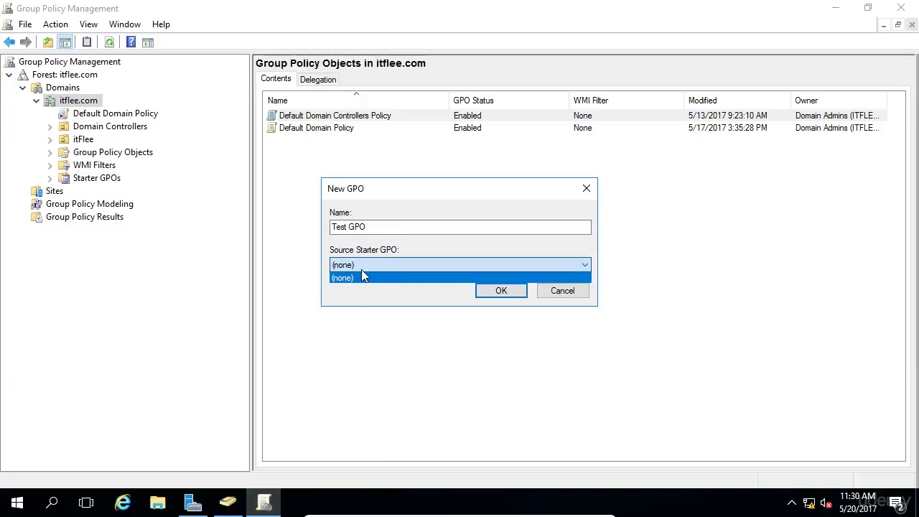
pyautogui.click(392, 250)
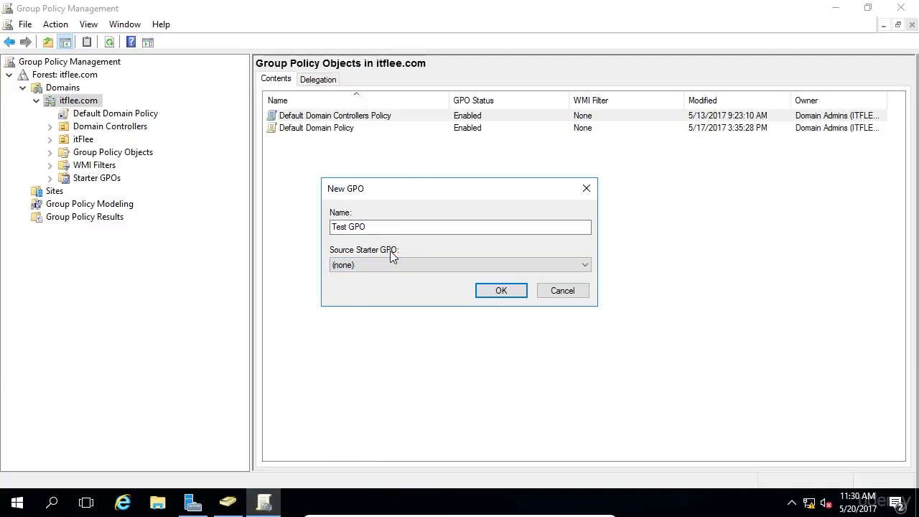
pyautogui.click(501, 291)
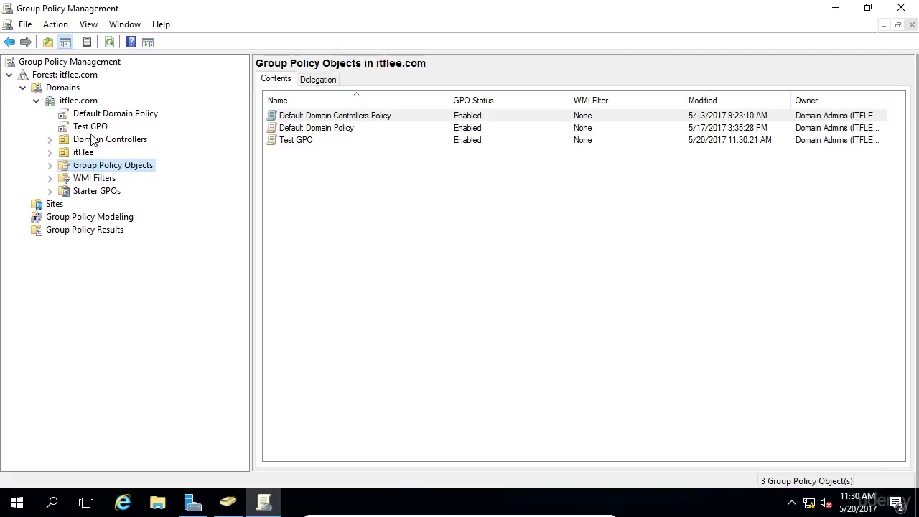
# - List the three GPOs, then toggle Link Enabled on Test GPO's itflee.com link
pyautogui.doubleClick(113, 165)
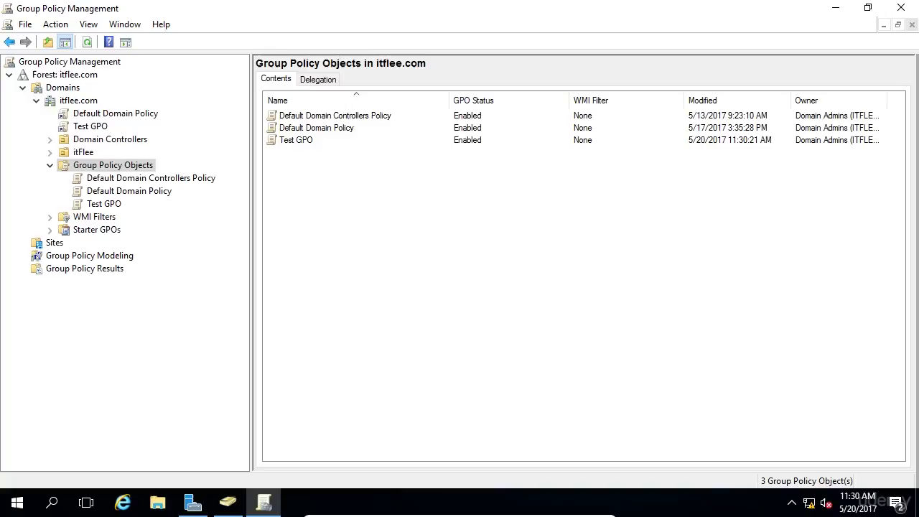
pyautogui.press('Left')
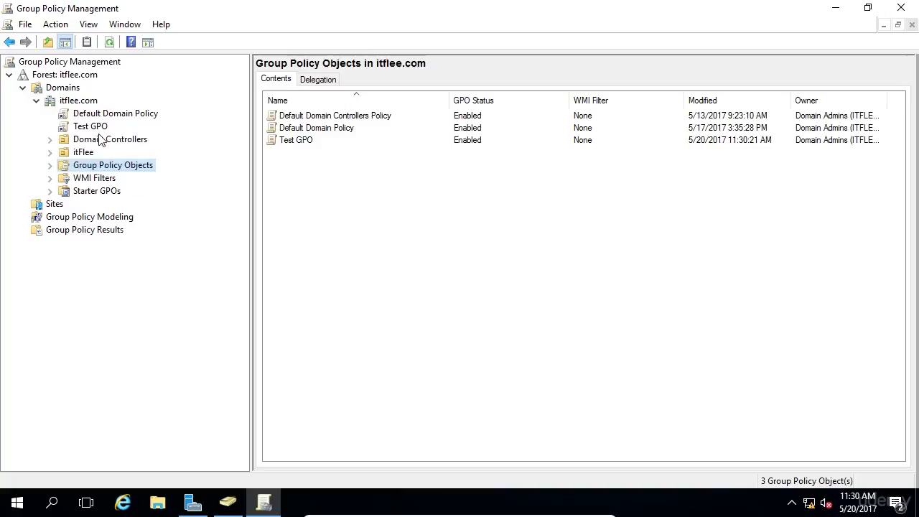
pyautogui.rightClick(105, 127)
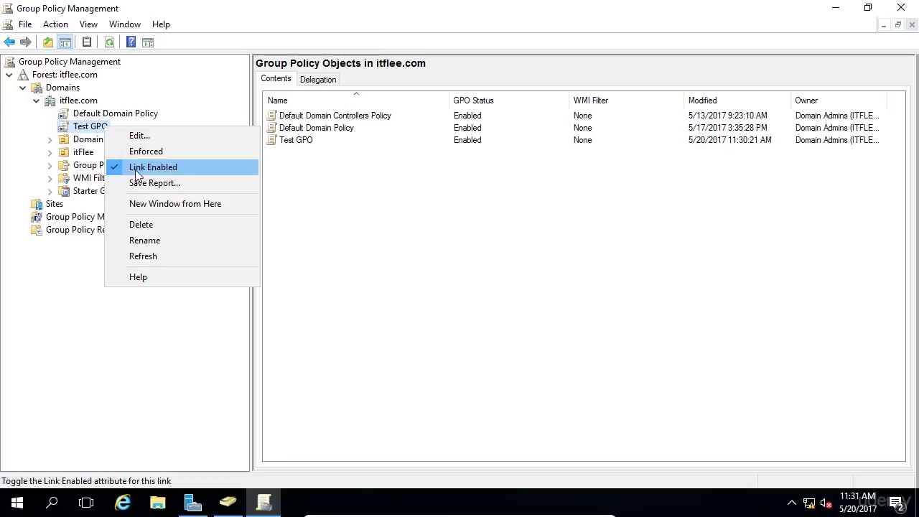
pyautogui.click(159, 175)
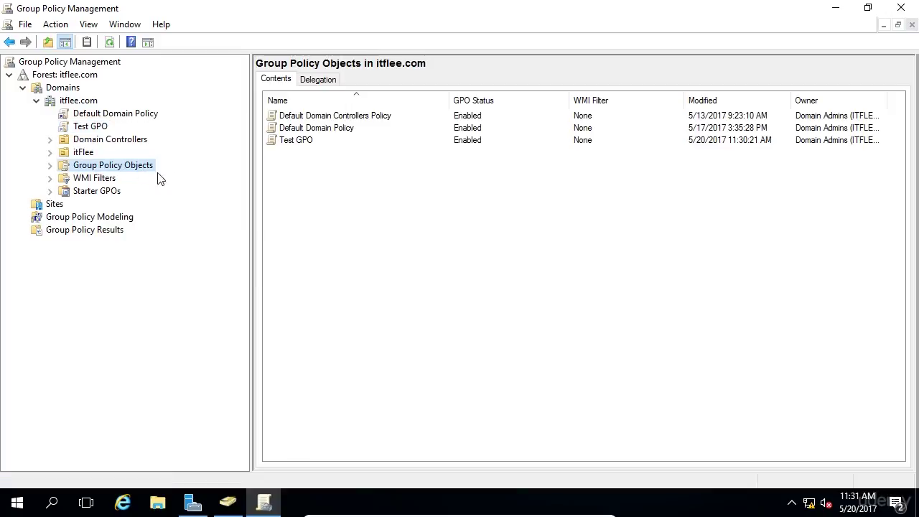
# - On itflee.com's Linked Group Policy Objects tab, set Test GPO to Link Enabled and verify it
pyautogui.click(90, 129)
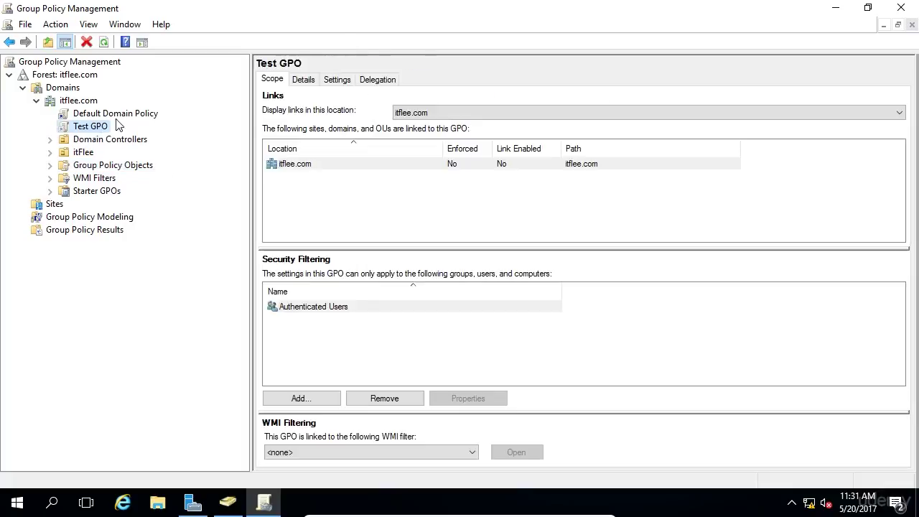
pyautogui.click(84, 100)
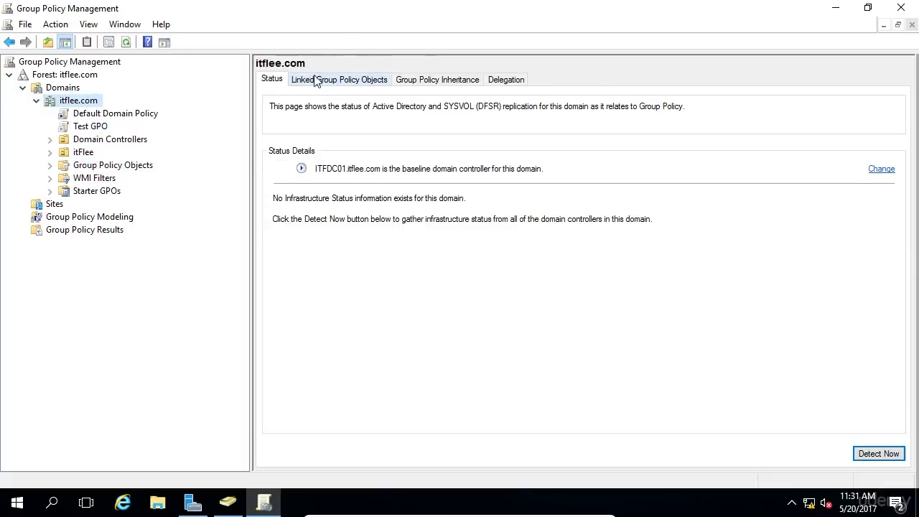
pyautogui.click(318, 79)
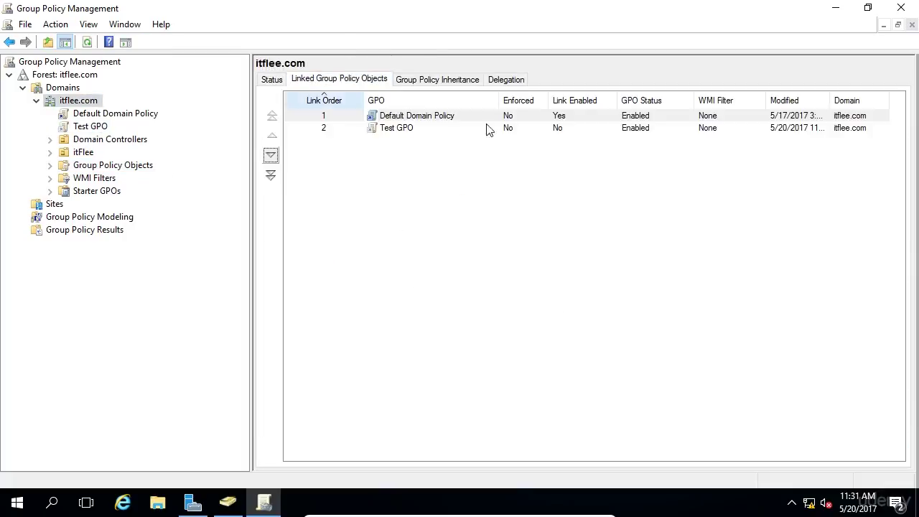
pyautogui.rightClick(97, 119)
pyautogui.rightClick(80, 125)
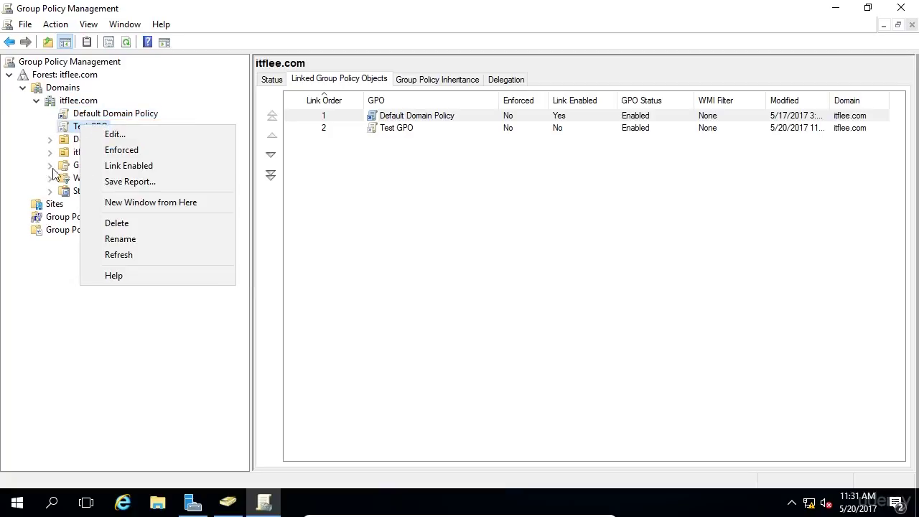
pyautogui.click(144, 166)
pyautogui.rightClick(91, 119)
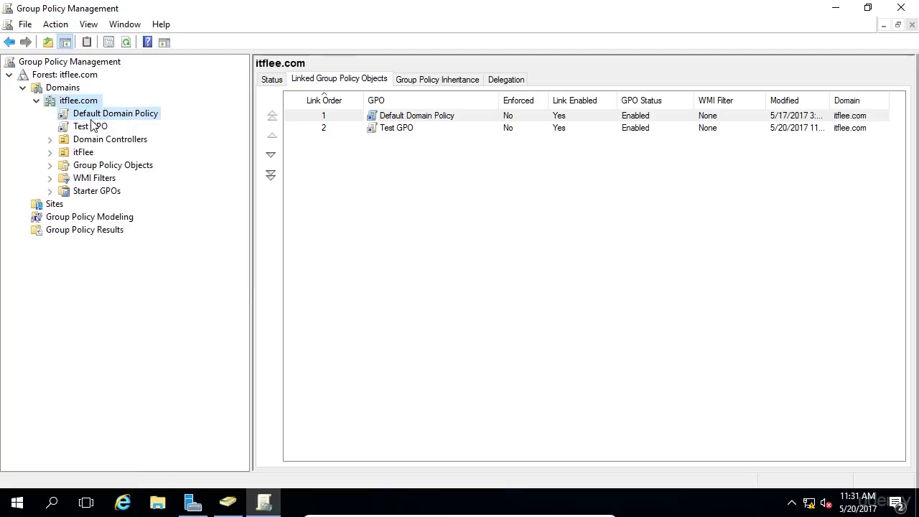
pyautogui.rightClick(85, 128)
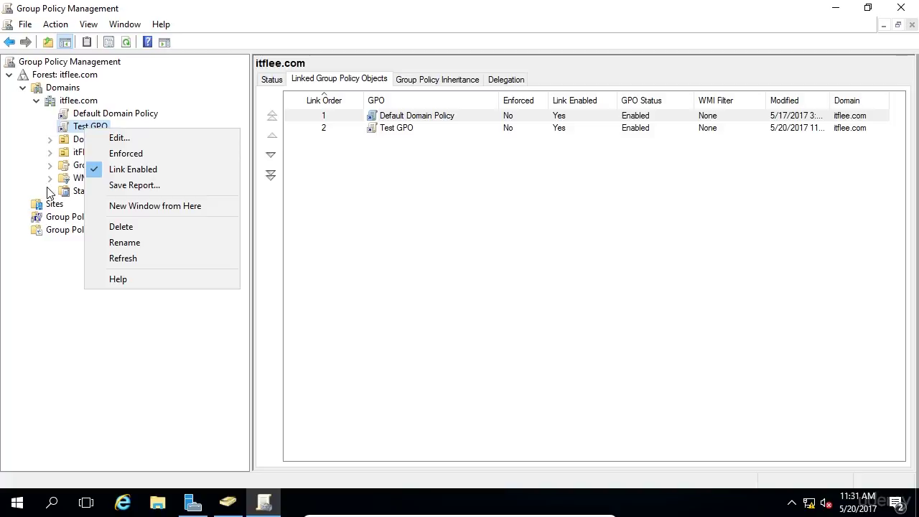
pyautogui.click(35, 290)
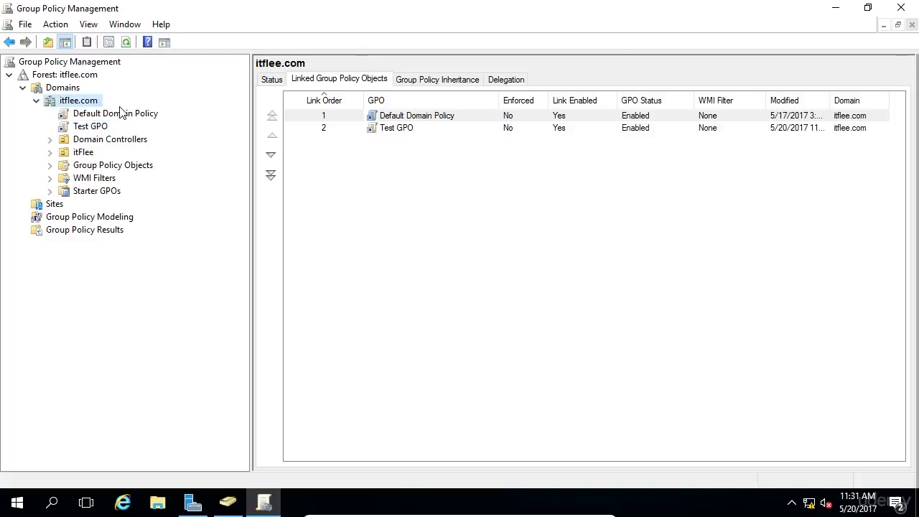
# - Save the Default Domain Policy report as HTML into the Desktop folder
pyautogui.rightClick(110, 118)
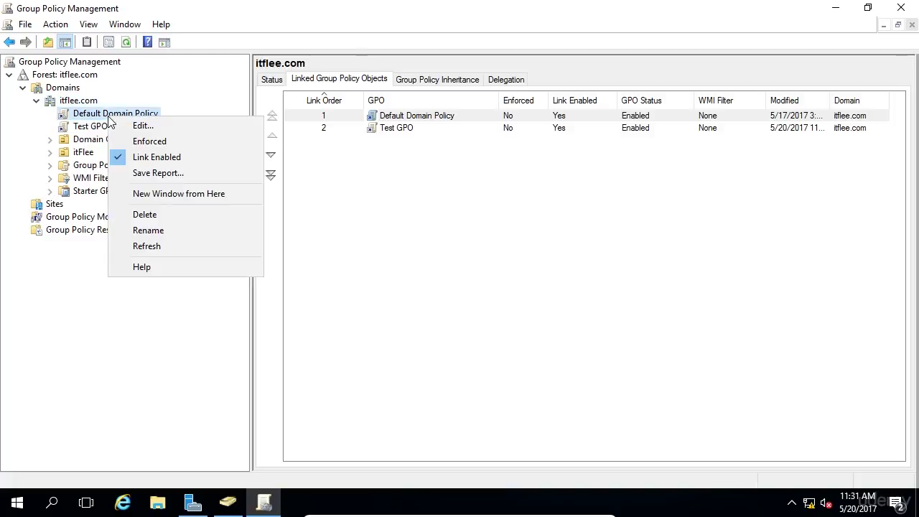
pyautogui.click(178, 177)
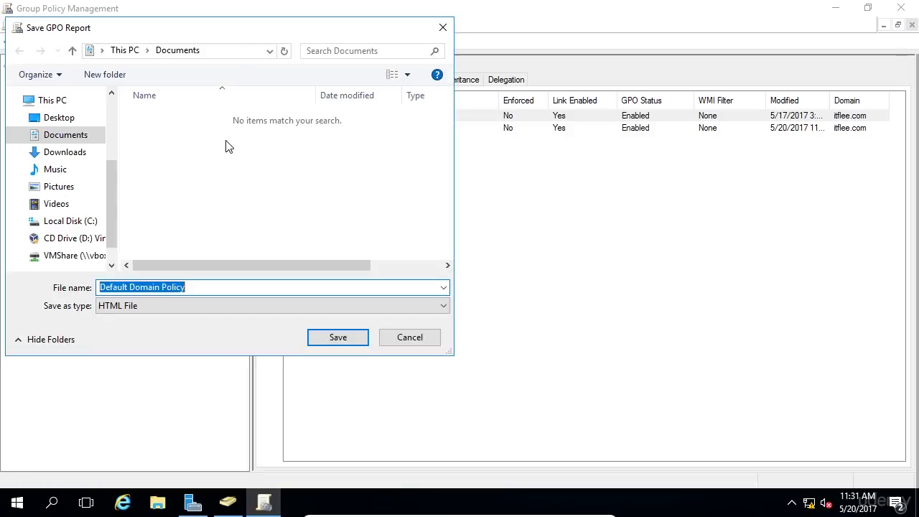
pyautogui.click(285, 130)
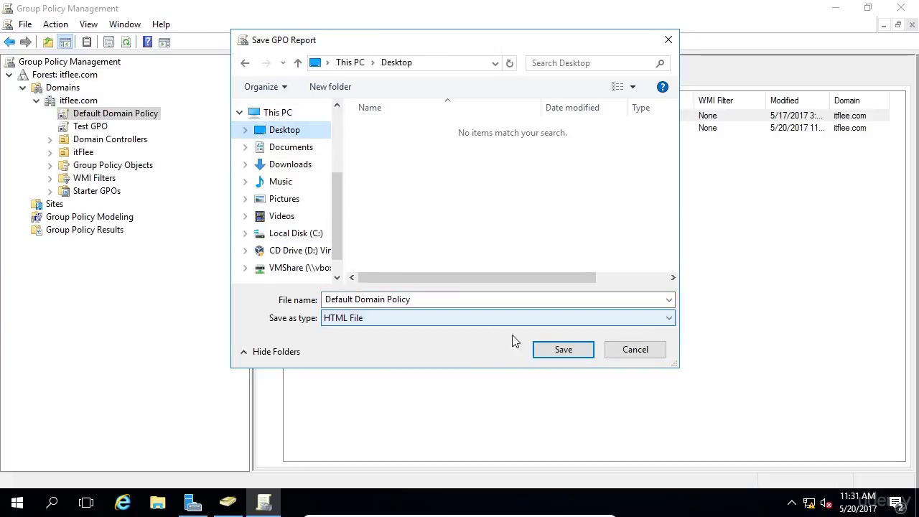
pyautogui.click(563, 350)
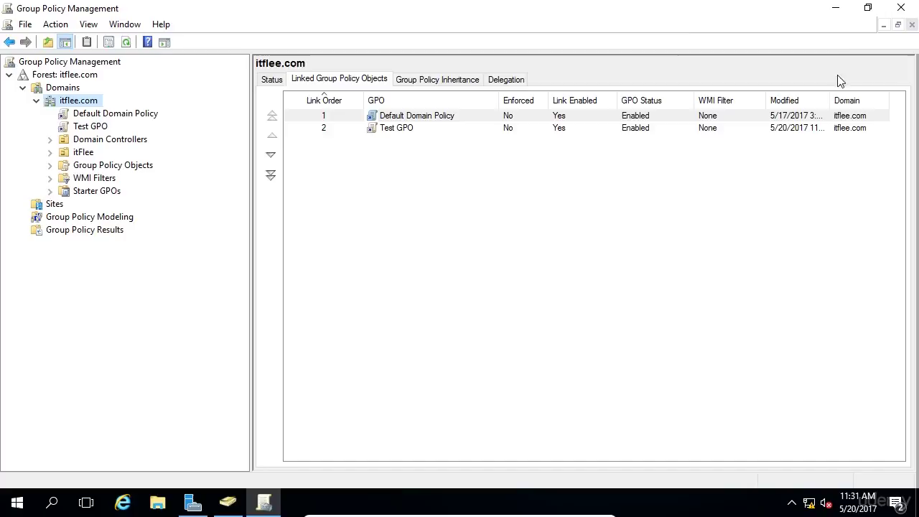
# - Minimize Group Policy Management and Server Manager, and close Active Directory Users and Computers
pyautogui.click(837, 7)
pyautogui.click(838, 7)
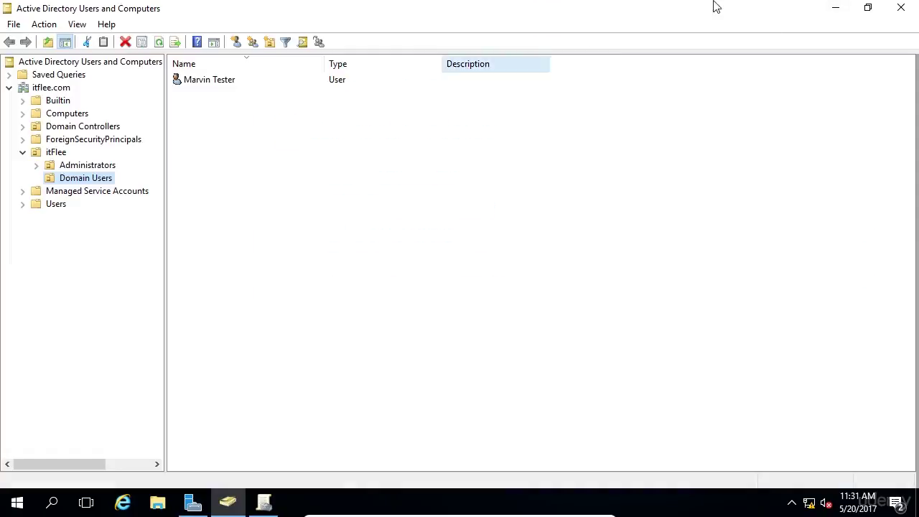
pyautogui.click(902, 7)
# - Open Default Domain Policy.htm from the Desktop in Internet Explorer, scroll through it, and close it
pyautogui.click(46, 280)
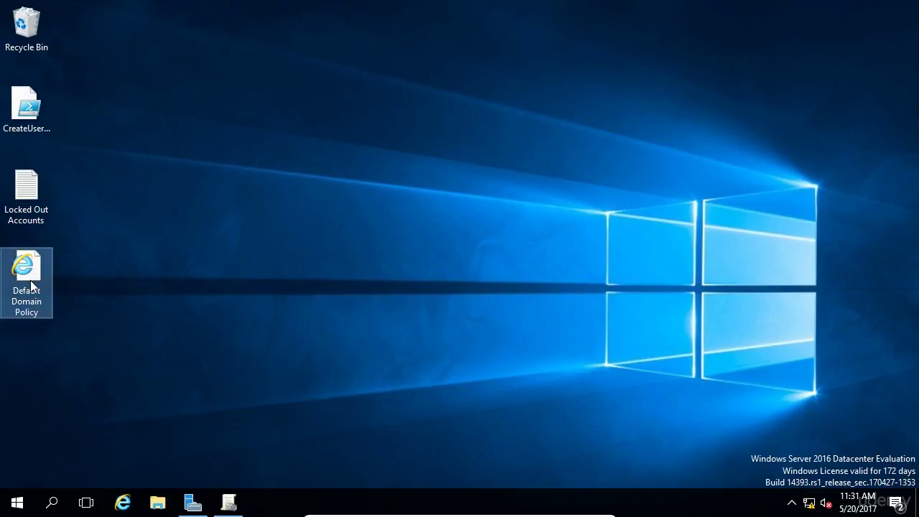
pyautogui.doubleClick(41, 286)
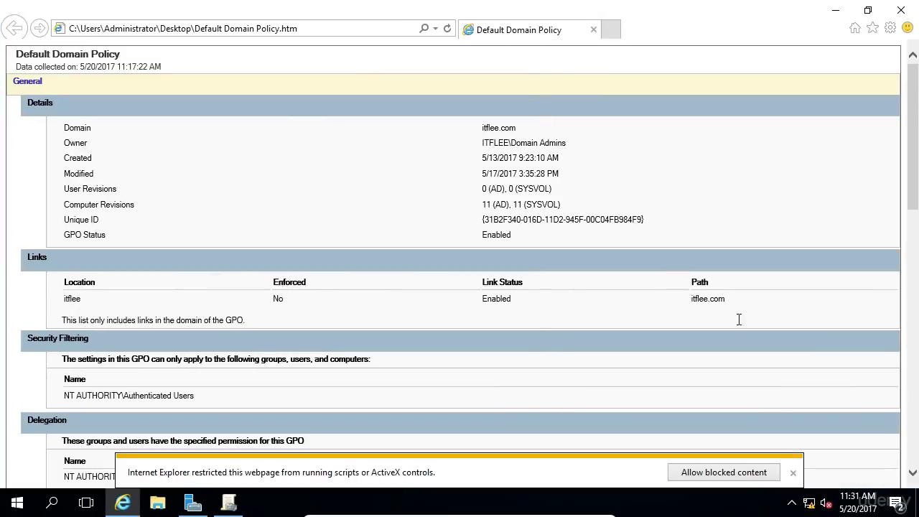
pyautogui.click(793, 472)
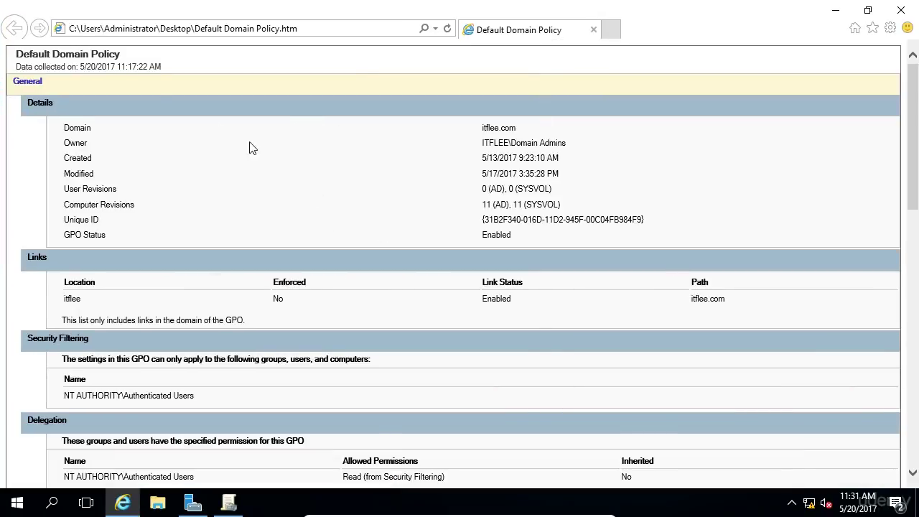
pyautogui.scroll(-5, 150, 158)
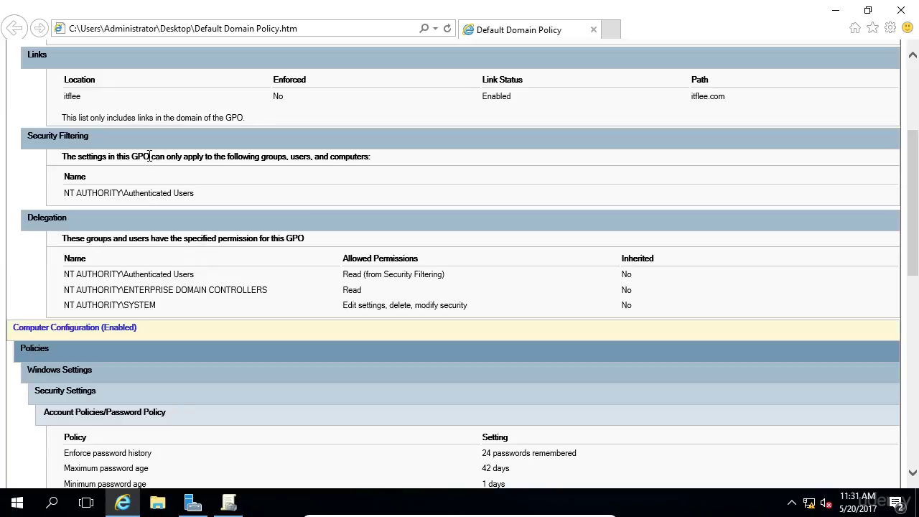
pyautogui.scroll(4, 149, 160)
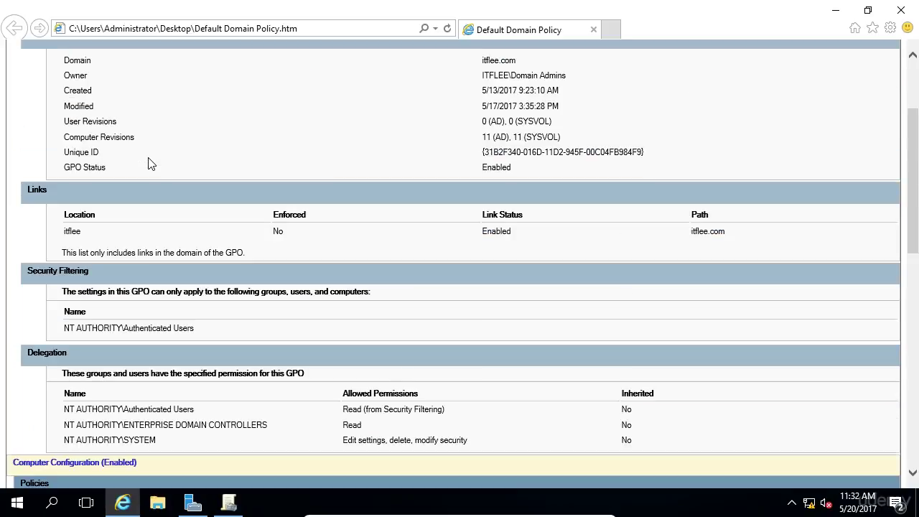
pyautogui.scroll(1, 150, 160)
pyautogui.scroll(-15, 150, 161)
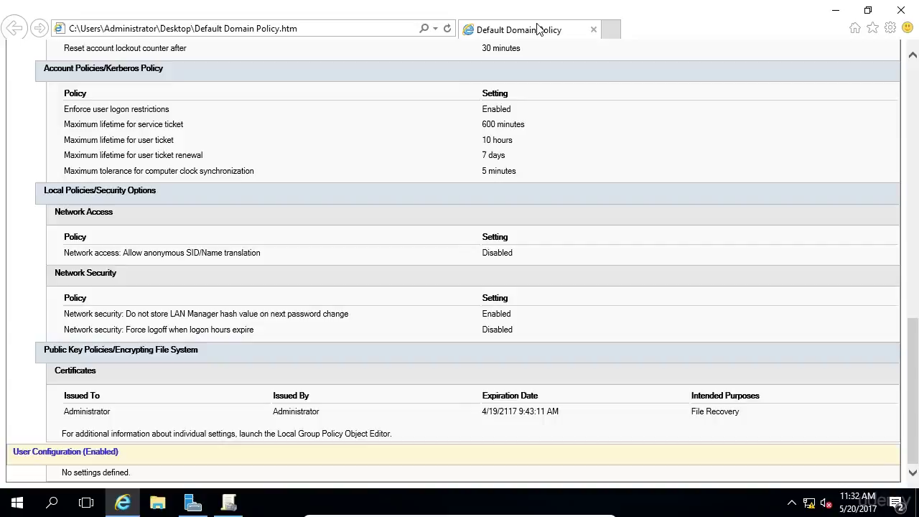
pyautogui.hotkey('alt', 'F4')
# - Show Default Domain Policy's Settings tab and scroll through its password and lockout settings
pyautogui.click(240, 501)
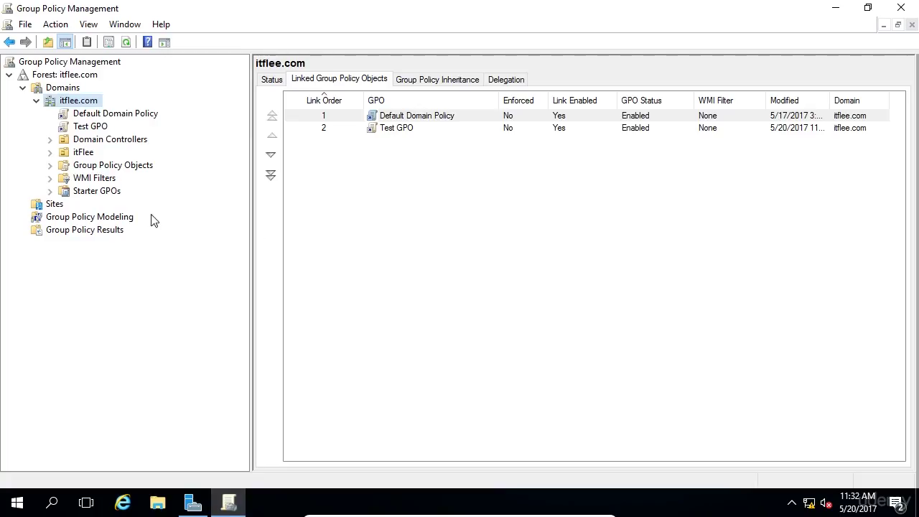
pyautogui.click(113, 116)
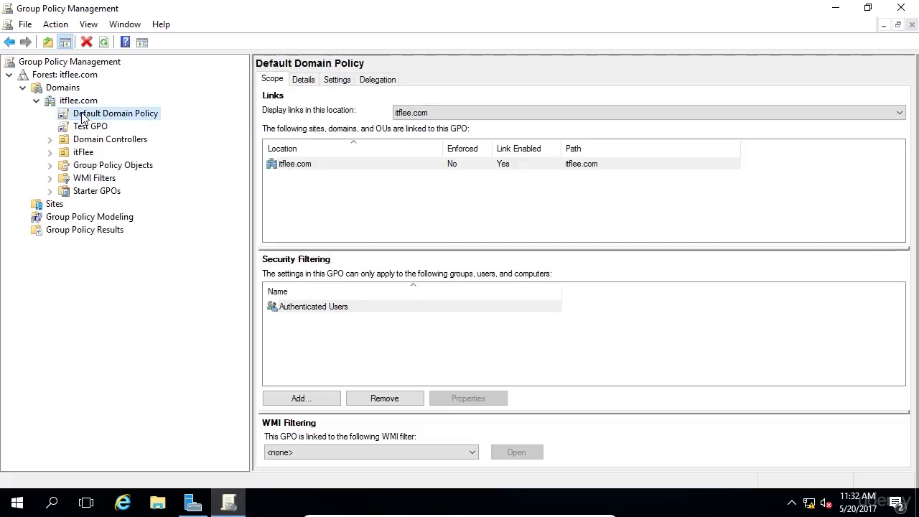
pyautogui.click(340, 80)
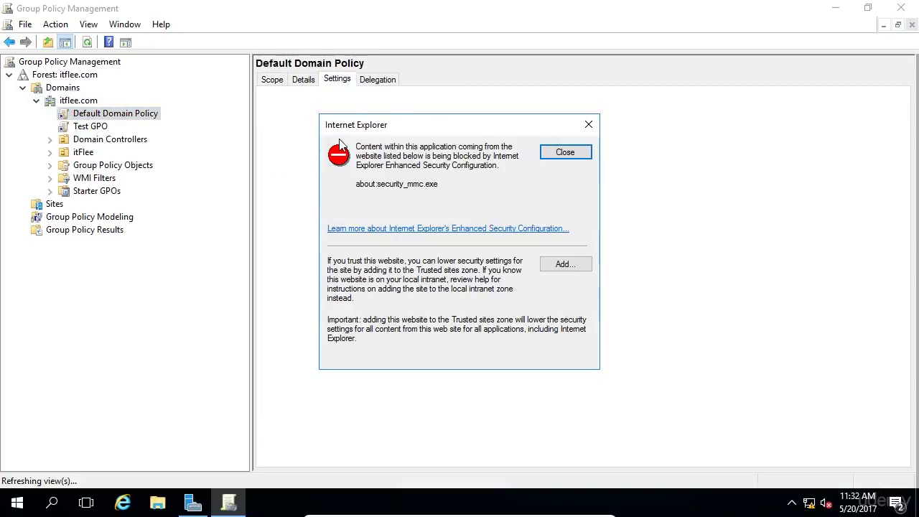
pyautogui.click(563, 154)
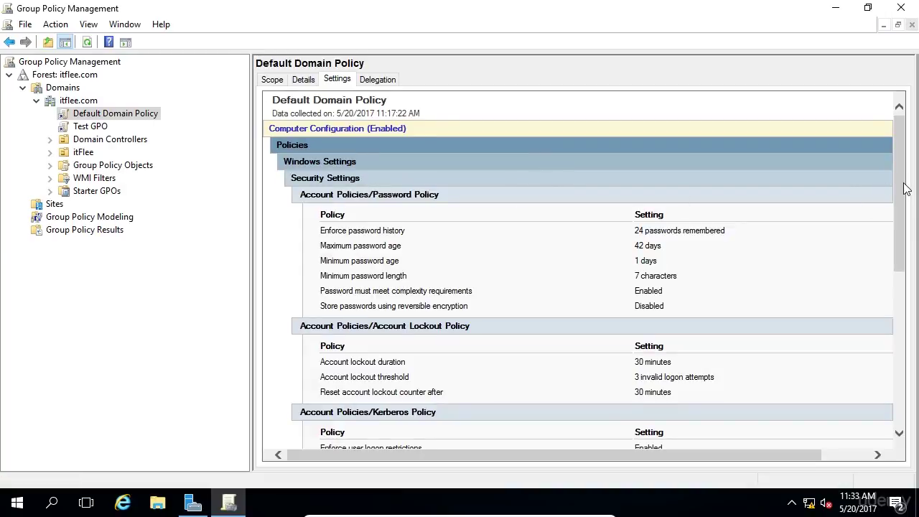
pyautogui.moveTo(902, 187); pyautogui.dragTo(915, 270)
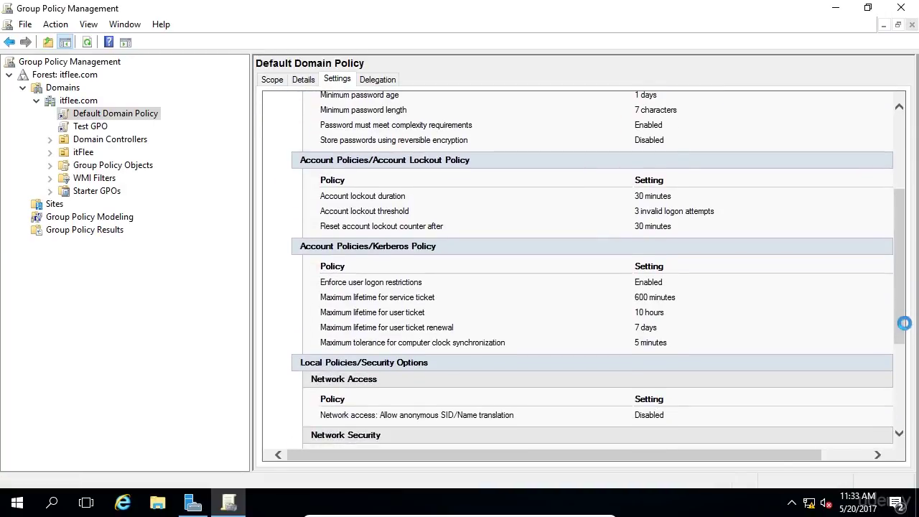
pyautogui.moveTo(903, 329); pyautogui.dragTo(906, 443)
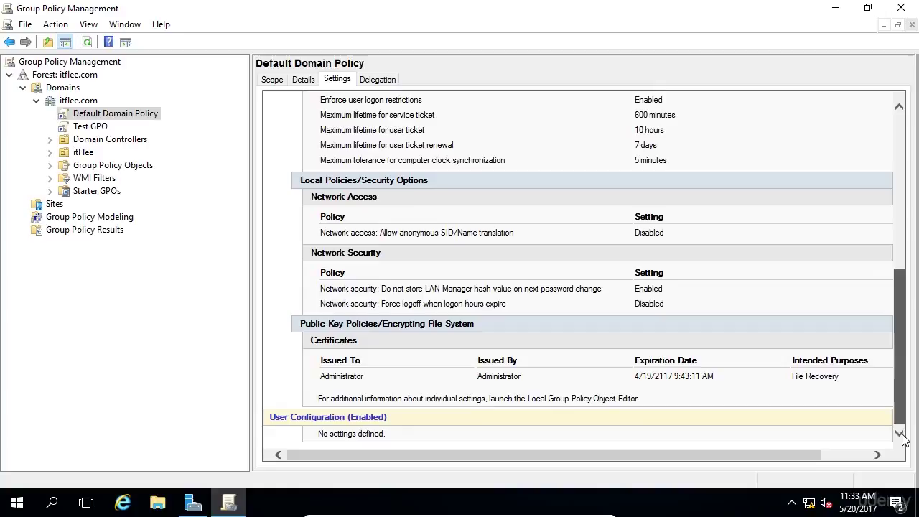
pyautogui.scroll(15, 884, 398)
pyautogui.rightClick(128, 117)
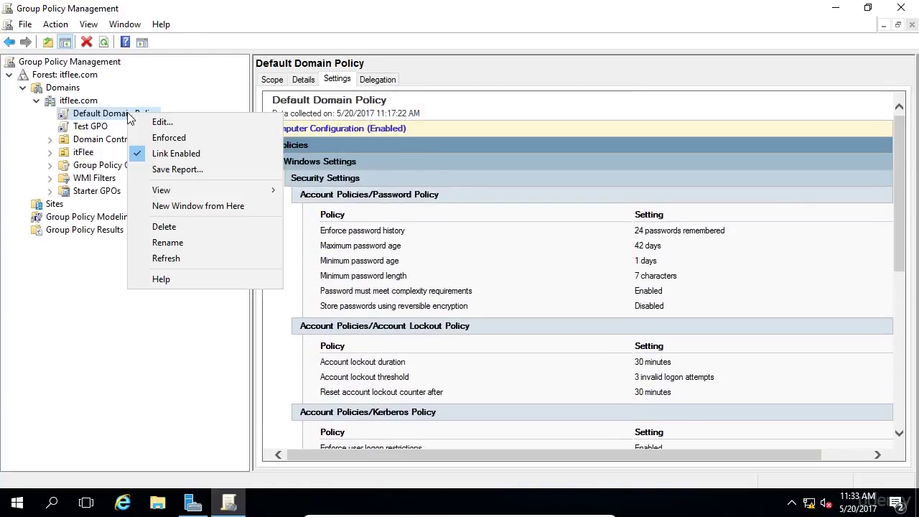
pyautogui.moveTo(182, 184)
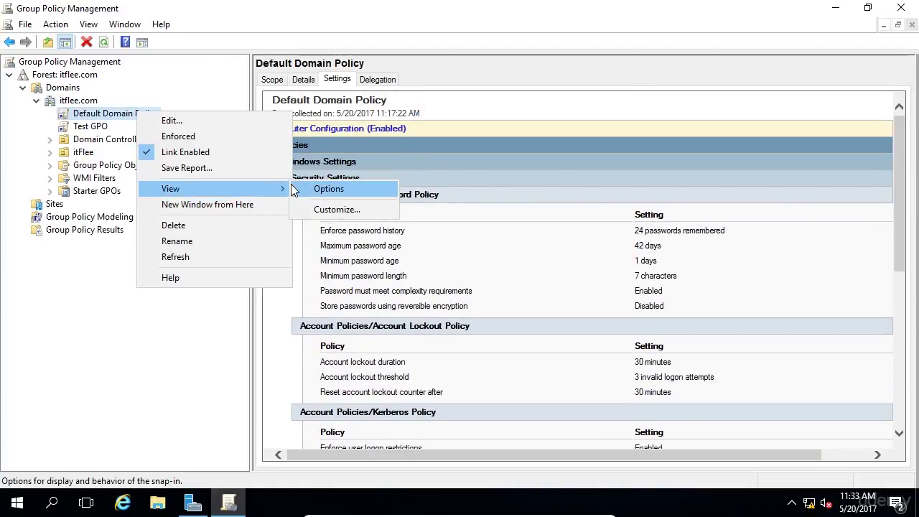
pyautogui.click(314, 191)
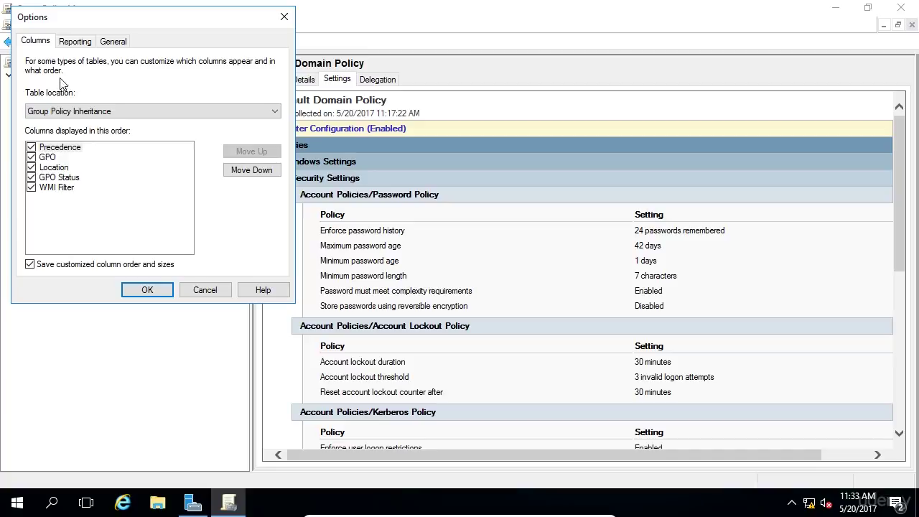
pyautogui.click(62, 45)
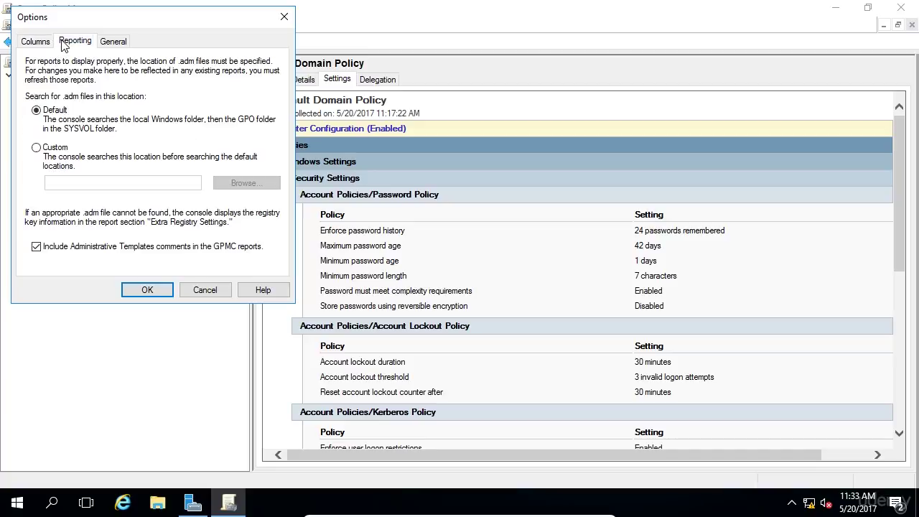
pyautogui.click(117, 41)
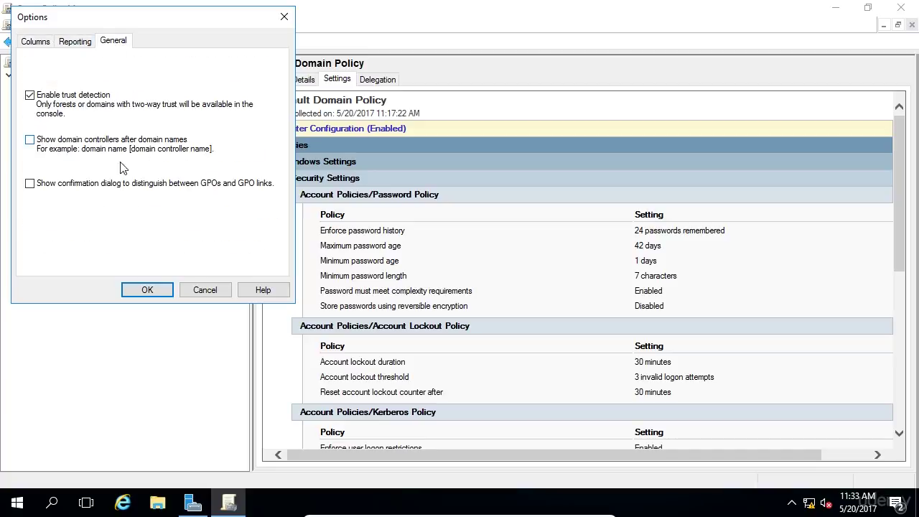
pyautogui.press('Return')
pyautogui.rightClick(108, 113)
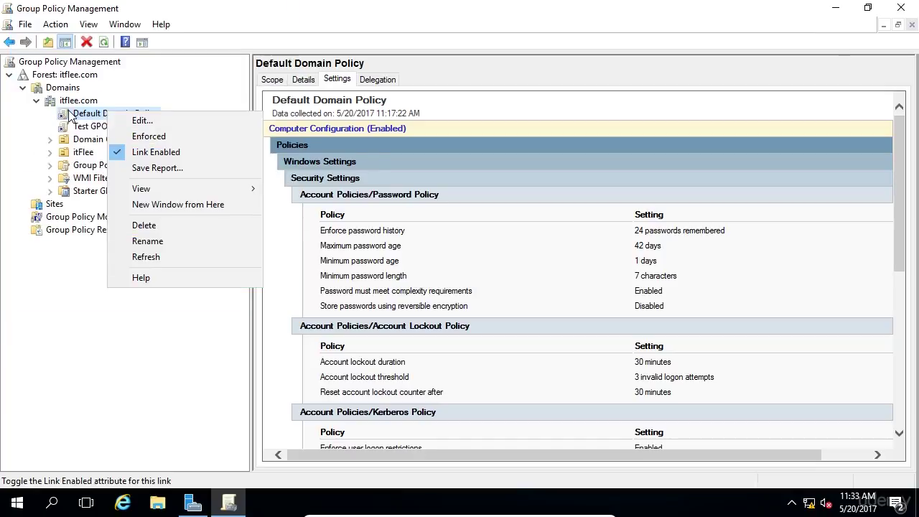
pyautogui.click(132, 207)
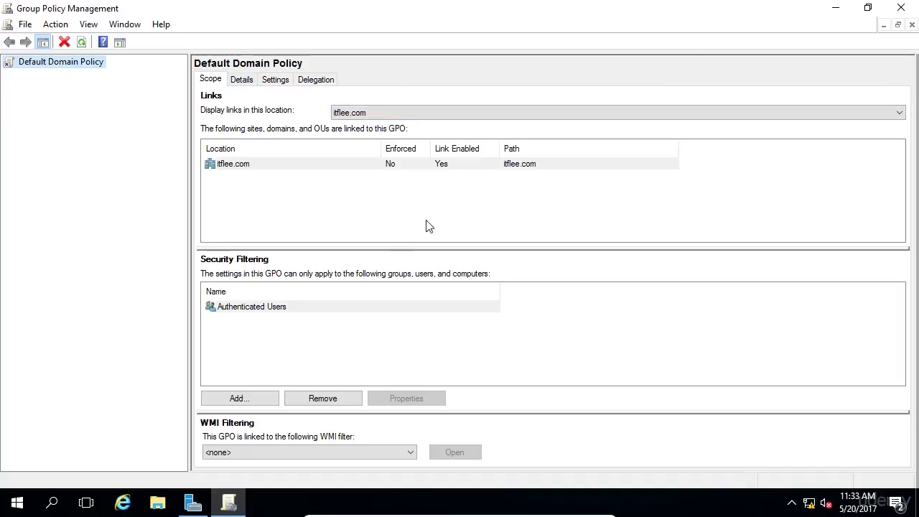
pyautogui.click(913, 26)
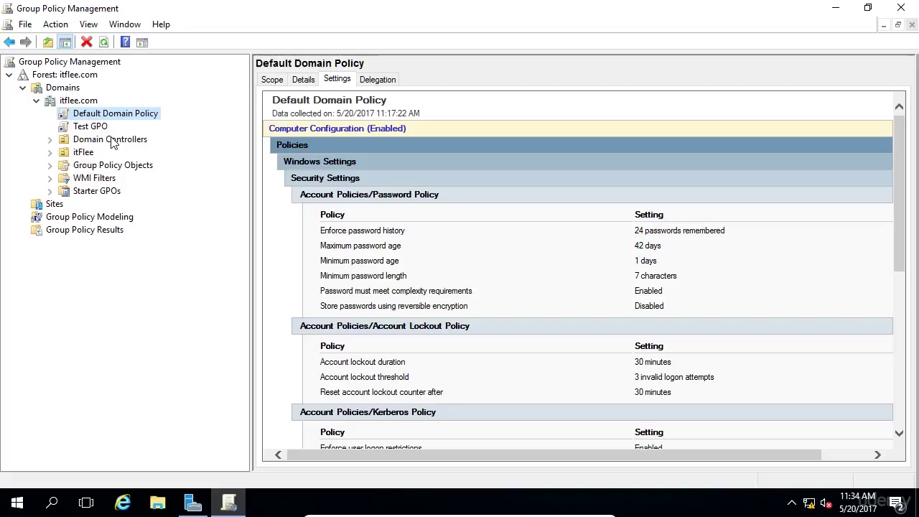
pyautogui.rightClick(136, 121)
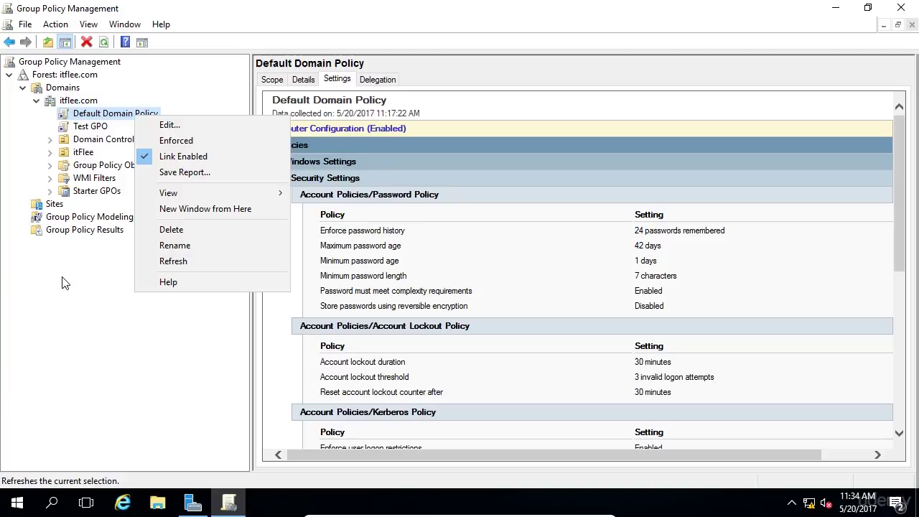
pyautogui.click(60, 377)
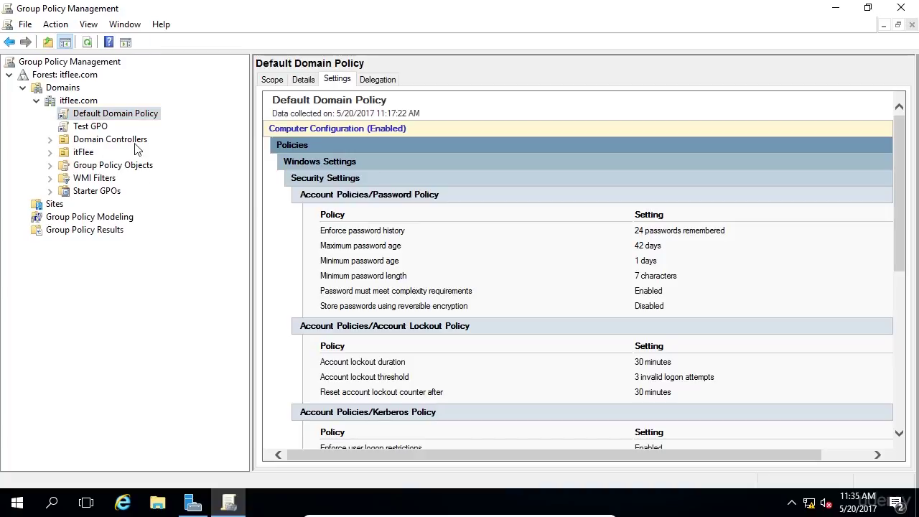
pyautogui.rightClick(97, 128)
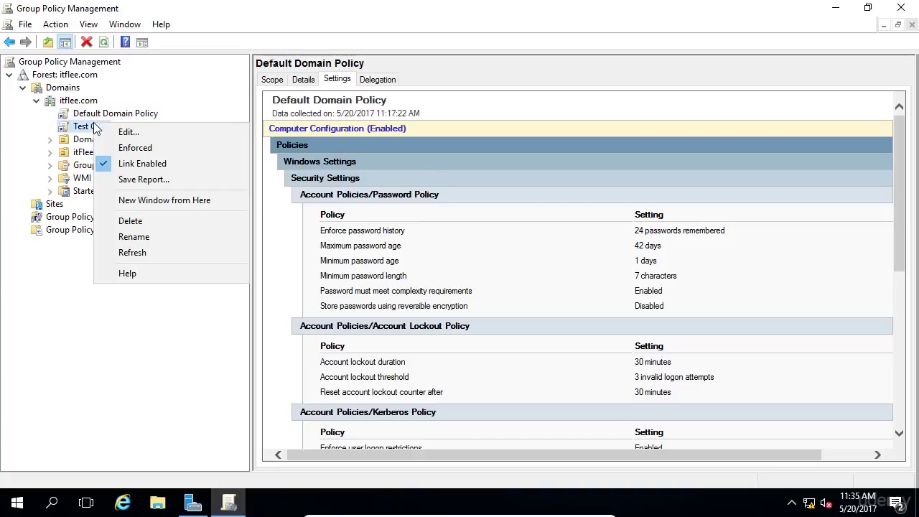
pyautogui.click(155, 136)
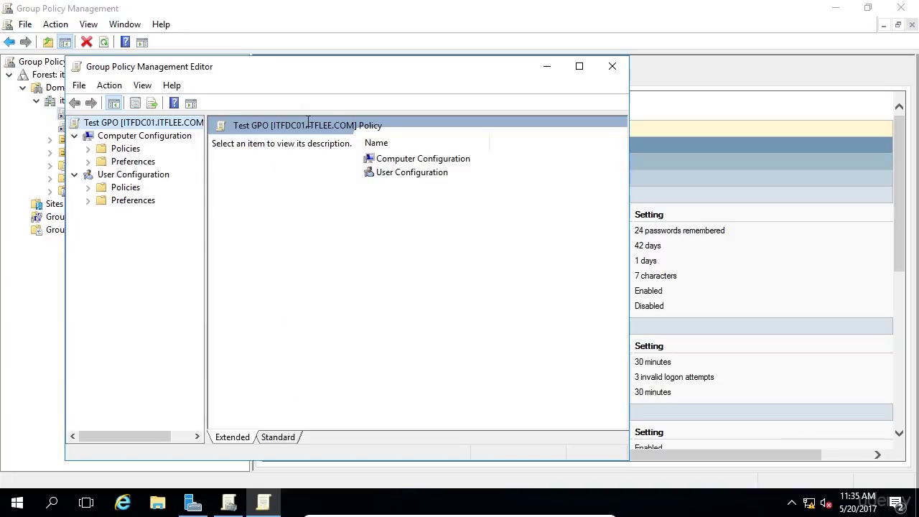
pyautogui.click(581, 66)
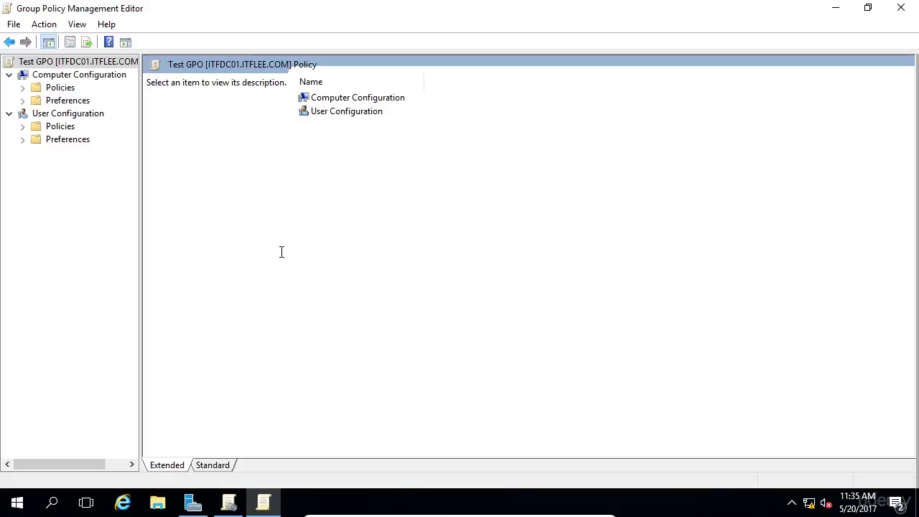
pyautogui.click(90, 115)
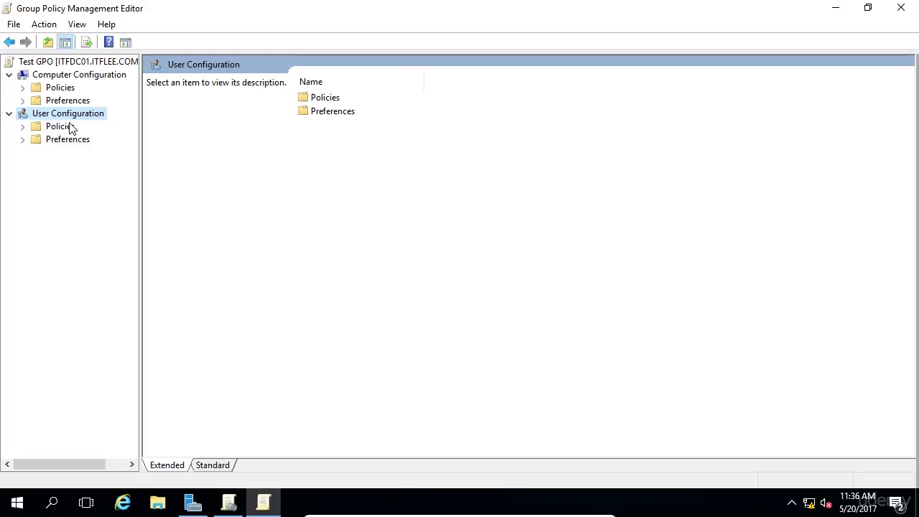
pyautogui.click(83, 76)
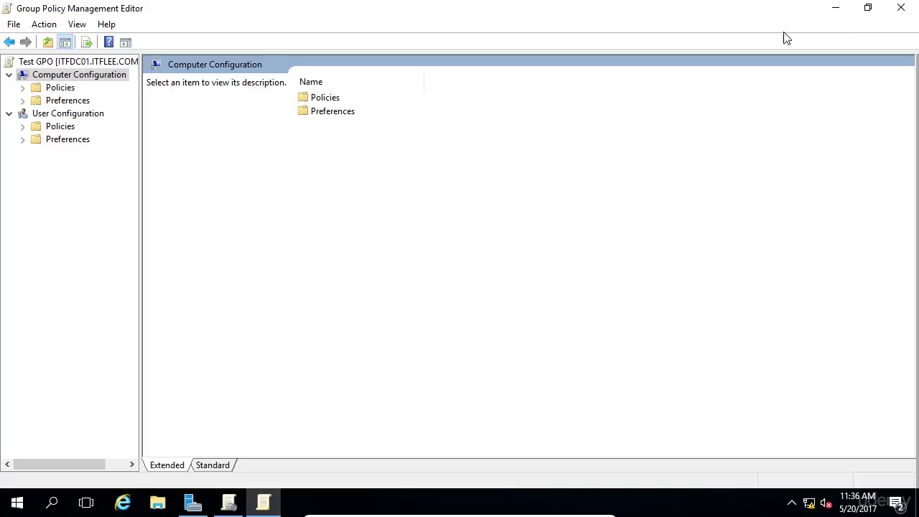
pyautogui.click(906, 10)
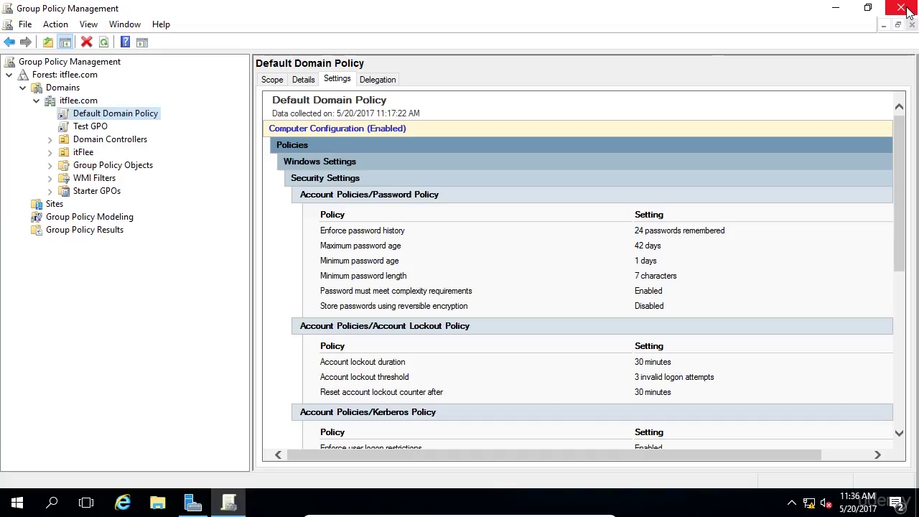
pyautogui.rightClick(96, 133)
pyautogui.click(128, 227)
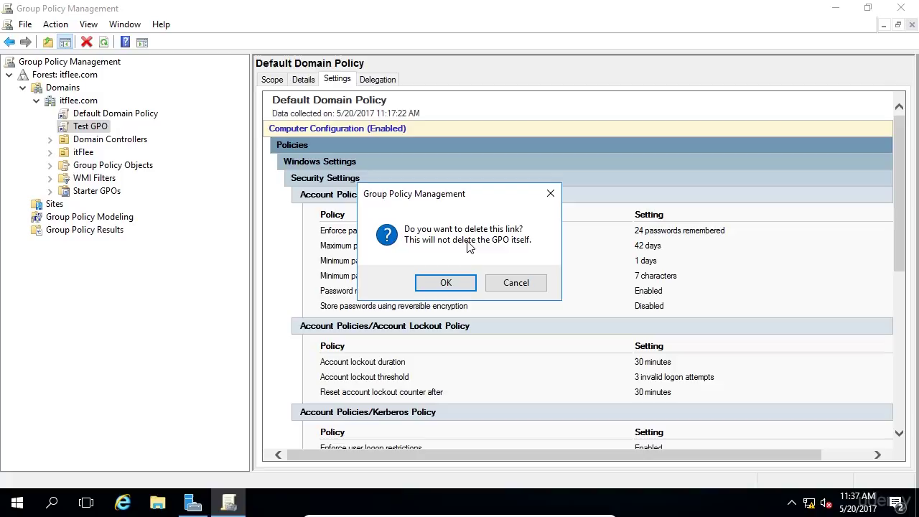
pyautogui.click(517, 283)
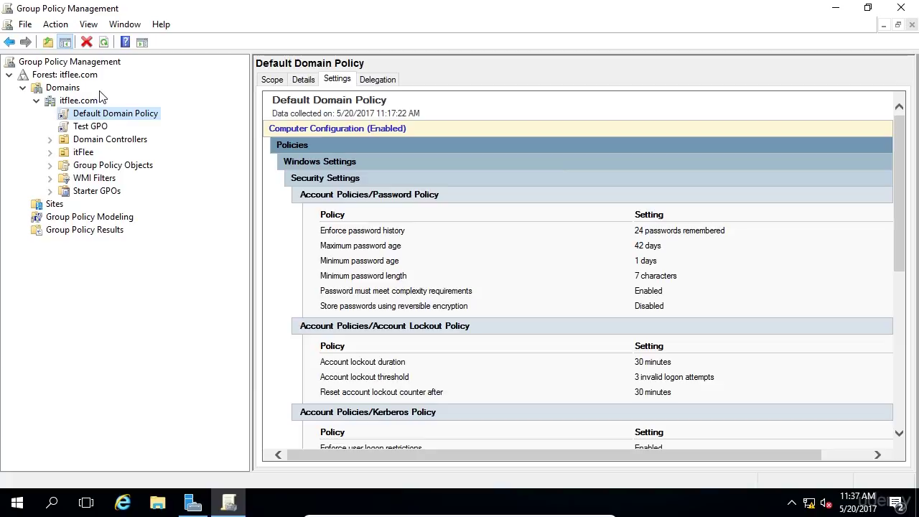
# - Delete Test GPO from the Group Policy Objects container, confirming removal of its links
pyautogui.click(50, 165)
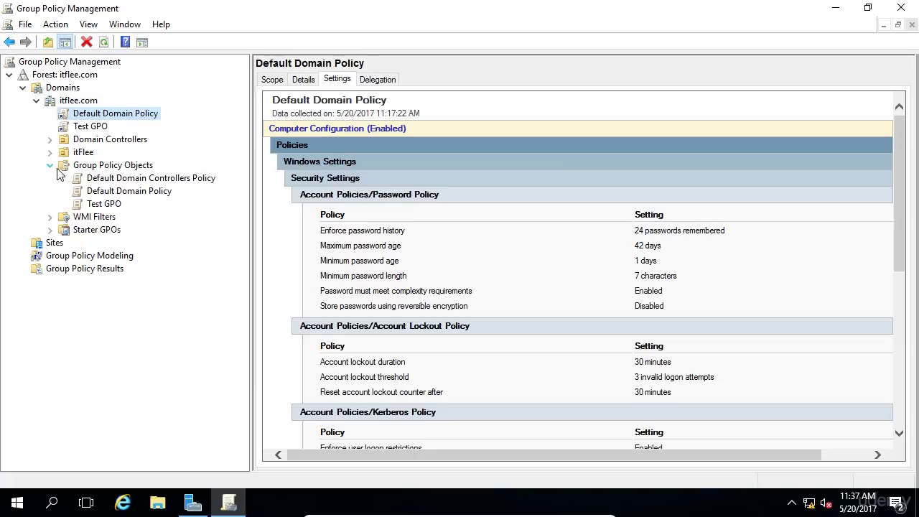
pyautogui.click(117, 168)
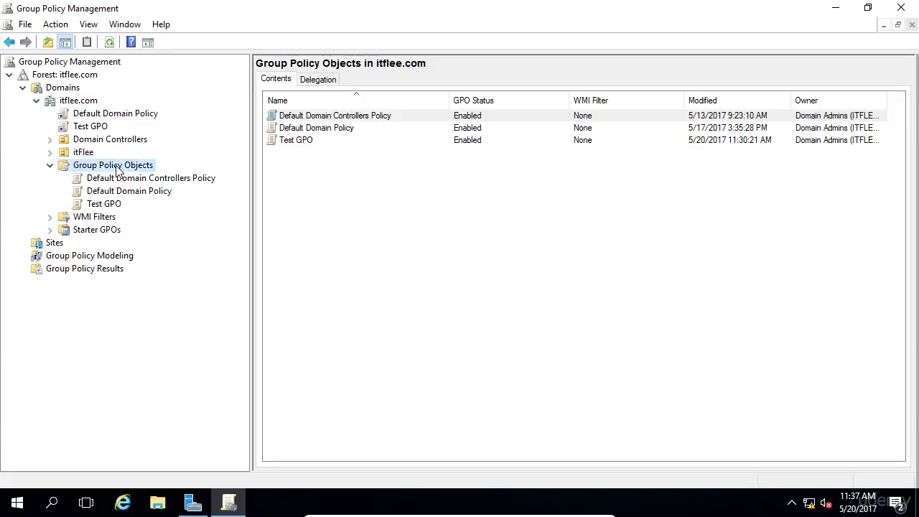
pyautogui.rightClick(115, 207)
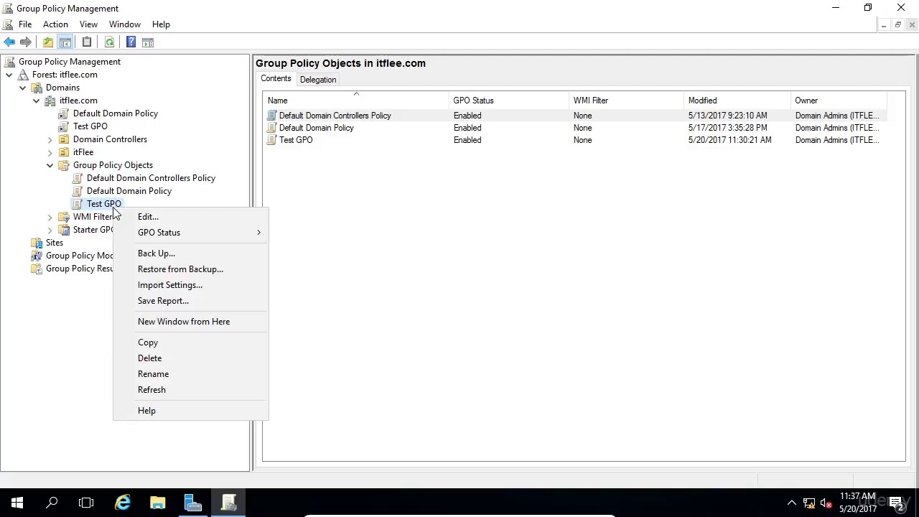
pyautogui.click(160, 359)
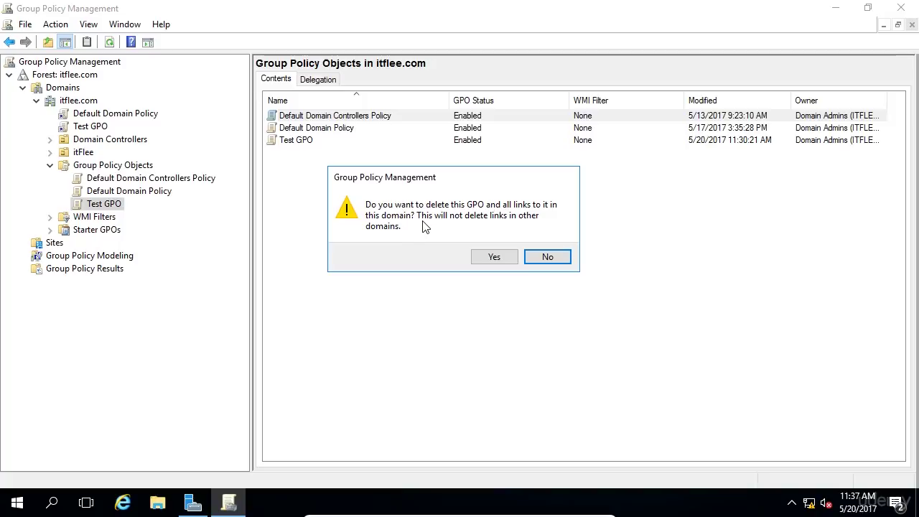
pyautogui.click(494, 257)
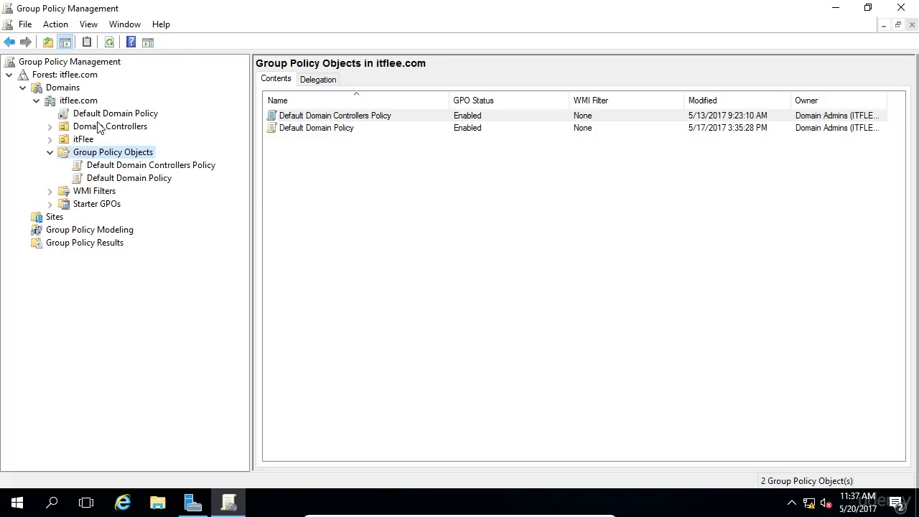